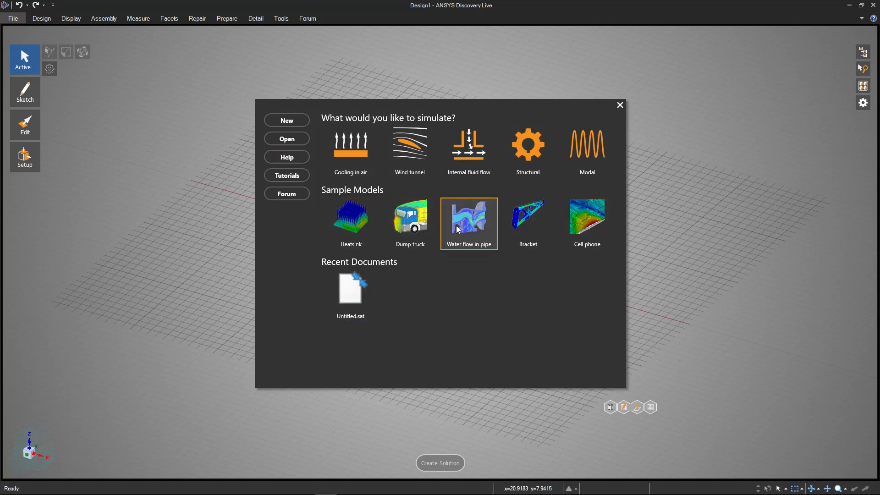
- Dismiss the start window without choosing a simulation type or sample model
{"action": "left_click", "coordinate": [620, 106]}
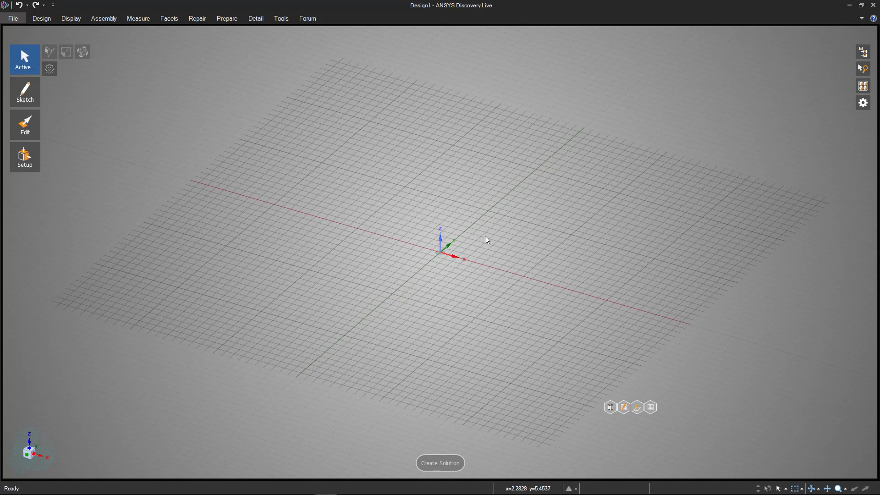
{"action": "mouse_move", "coordinate": [484, 236]}
{"action": "middle_mouse_down", "text": "shift"}
{"action": "mouse_move", "coordinate": [492, 293]}
{"action": "mouse_move", "coordinate": [487, 238]}
{"action": "middle_mouse_up", "text": "shift"}
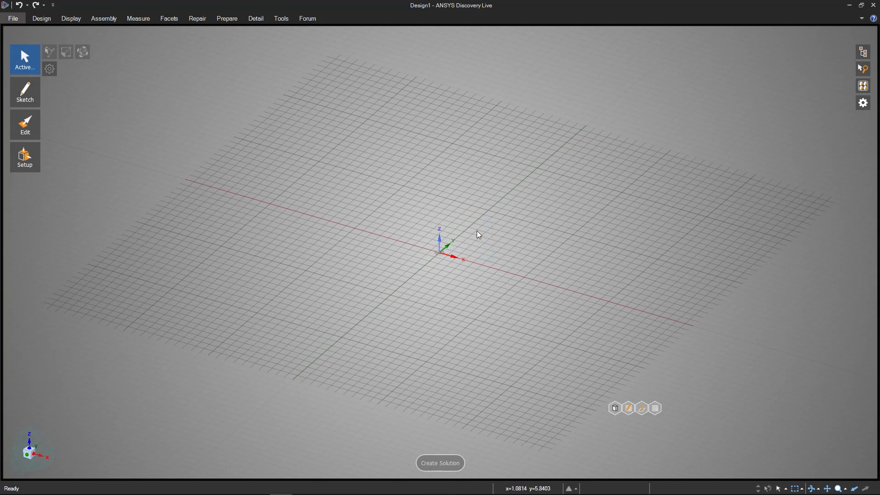
{"action": "mouse_move", "coordinate": [488, 239]}
{"action": "middle_mouse_down"}
{"action": "mouse_move", "coordinate": [438, 236]}
{"action": "mouse_move", "coordinate": [488, 236]}
{"action": "mouse_move", "coordinate": [459, 233]}
{"action": "middle_mouse_up"}
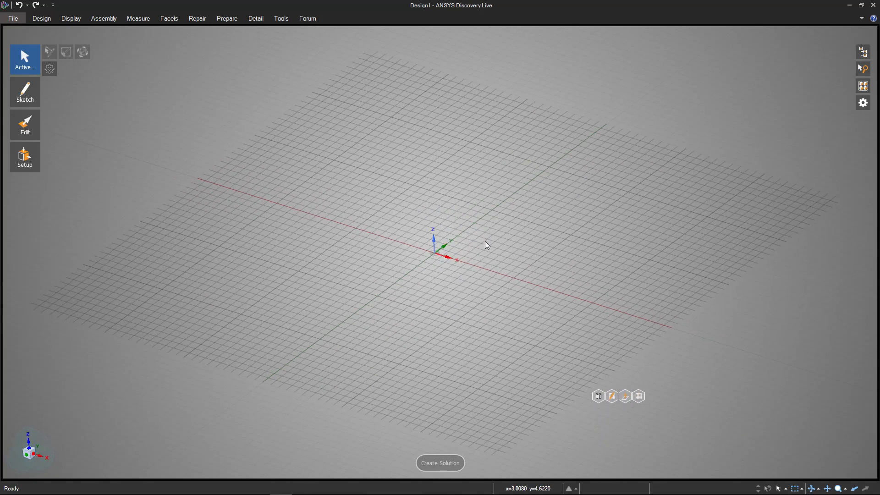
{"action": "mouse_move", "coordinate": [483, 237]}
{"action": "middle_mouse_down", "text": "shift"}
{"action": "mouse_move", "coordinate": [552, 238]}
{"action": "mouse_move", "coordinate": [496, 213]}
{"action": "mouse_move", "coordinate": [488, 237]}
{"action": "mouse_move", "coordinate": [552, 224]}
{"action": "middle_mouse_up", "text": "shift"}
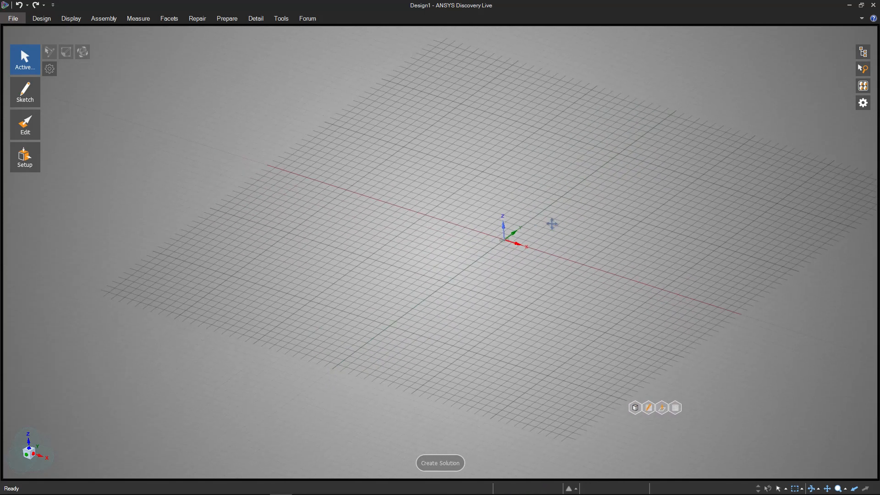
{"action": "mouse_move", "coordinate": [472, 246]}
{"action": "middle_mouse_down"}
{"action": "mouse_move", "coordinate": [501, 248]}
{"action": "mouse_move", "coordinate": [472, 247]}
{"action": "middle_mouse_up"}
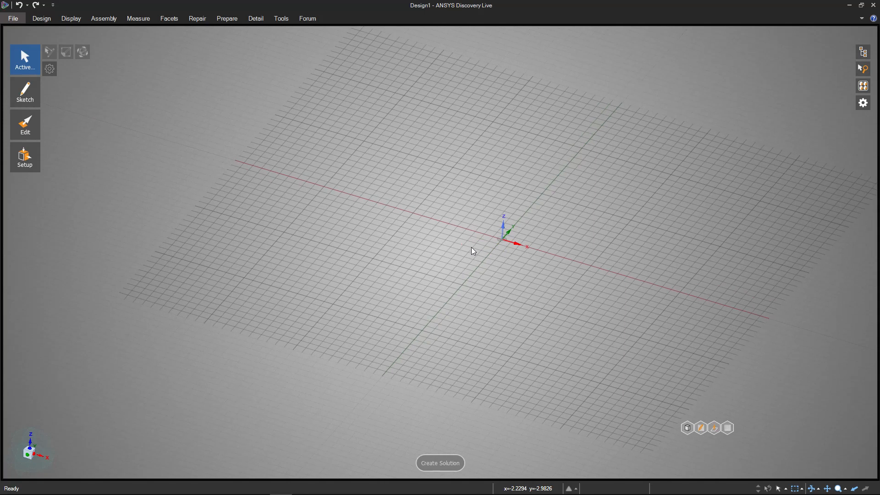
{"action": "mouse_move", "coordinate": [539, 195]}
{"action": "middle_mouse_down"}
{"action": "mouse_move", "coordinate": [552, 198]}
{"action": "mouse_move", "coordinate": [524, 218]}
{"action": "mouse_move", "coordinate": [524, 202]}
{"action": "mouse_move", "coordinate": [542, 209]}
{"action": "middle_mouse_up"}
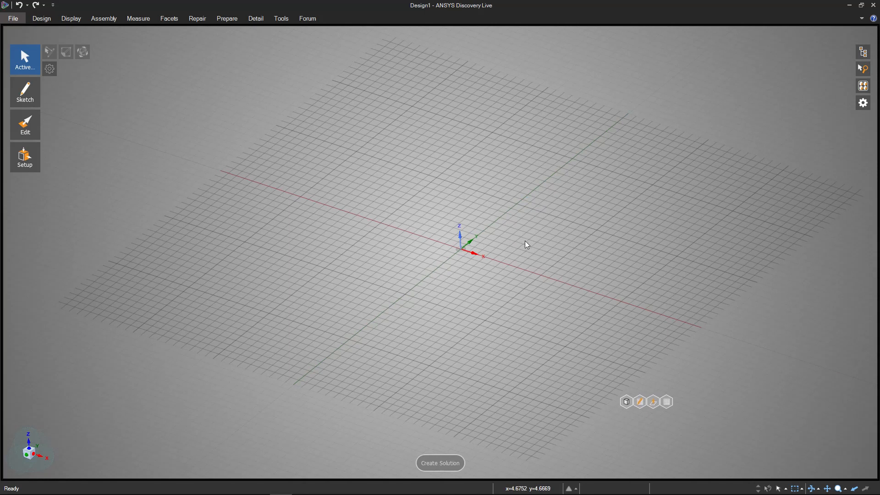
{"action": "middle_click_drag", "start_coordinate": [500, 225], "coordinate": [526, 210]}
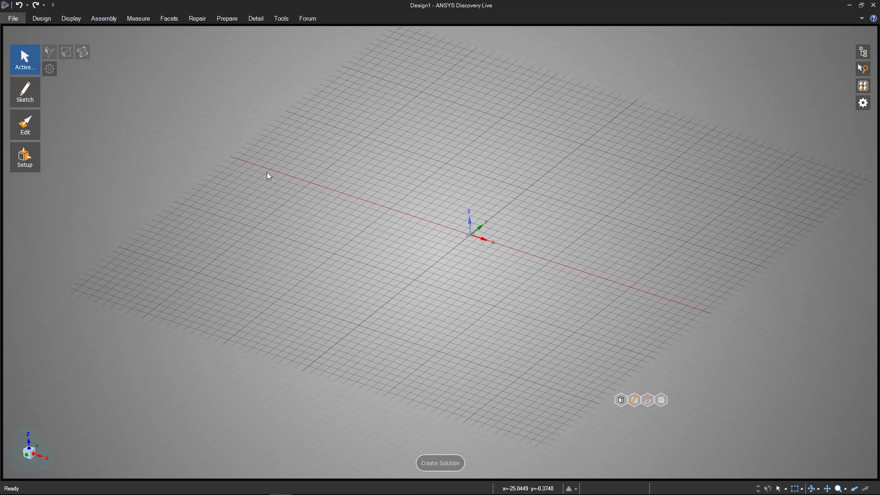
- Open the file original bracket design.sat from the Desktop, with the file type filter set to All Files
{"action": "left_click", "coordinate": [23, 19]}
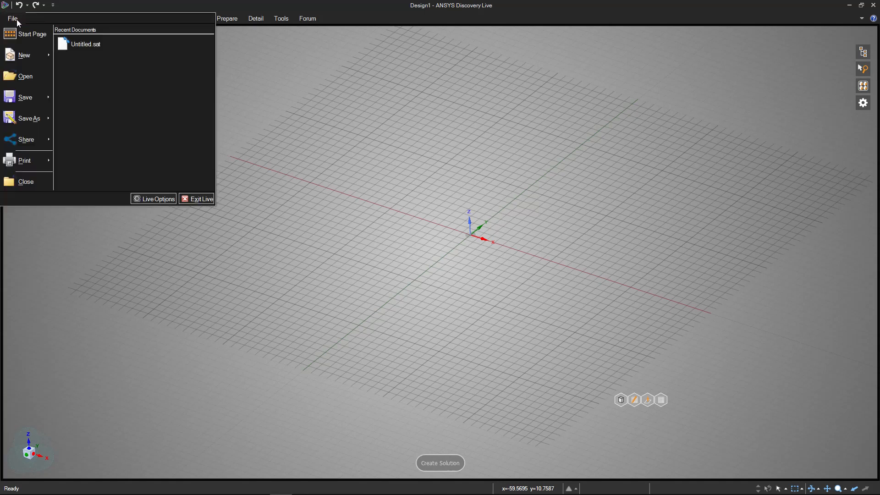
{"action": "left_click", "coordinate": [24, 77]}
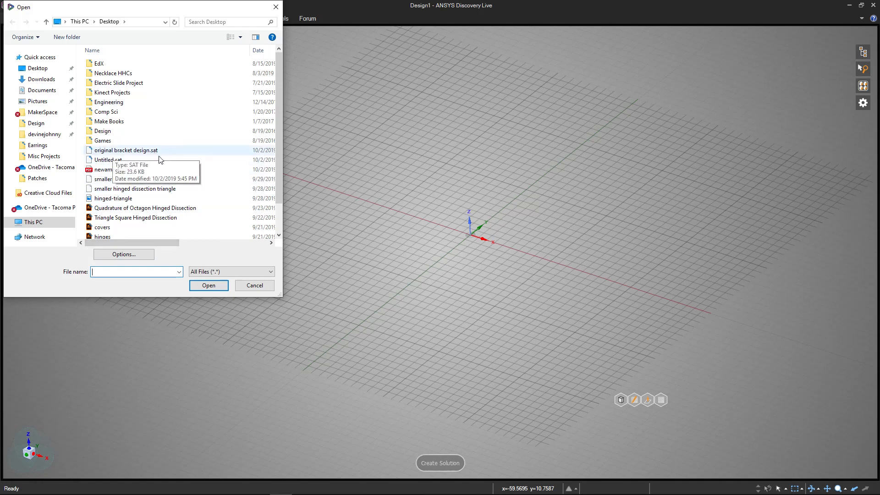
{"action": "left_click", "coordinate": [255, 272]}
{"action": "scroll", "coordinate": [243, 312], "scroll_direction": "up", "scroll_amount": 4}
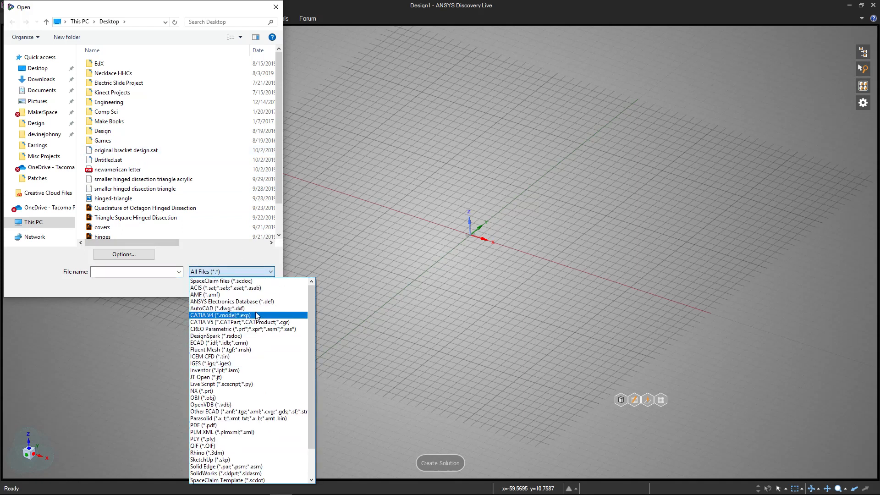
{"action": "left_click", "coordinate": [211, 281]}
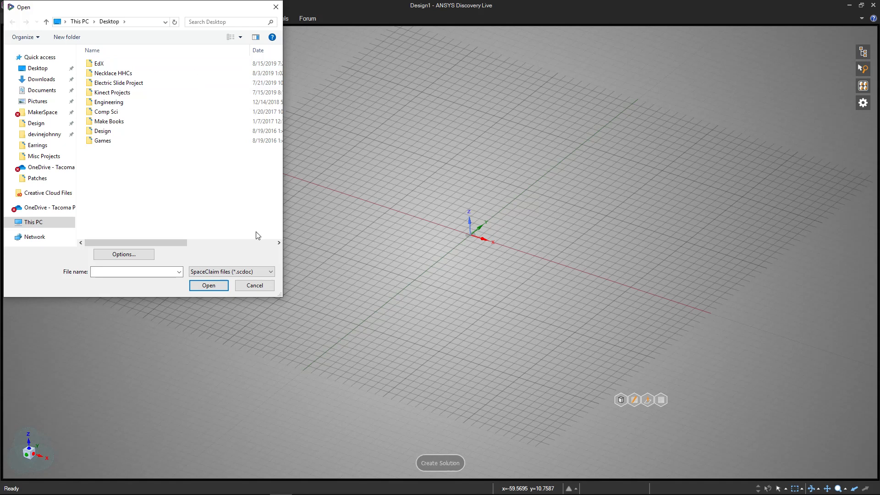
{"action": "left_click", "coordinate": [242, 271]}
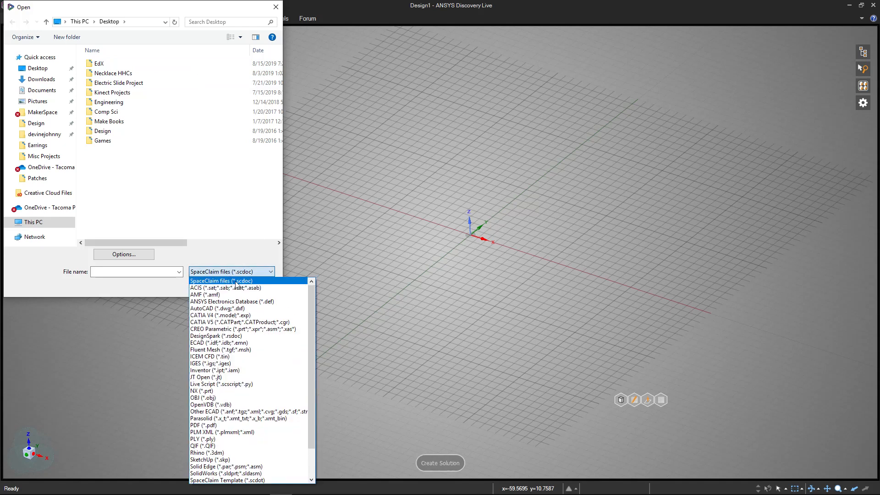
{"action": "scroll", "coordinate": [230, 366], "scroll_direction": "down", "scroll_amount": 2}
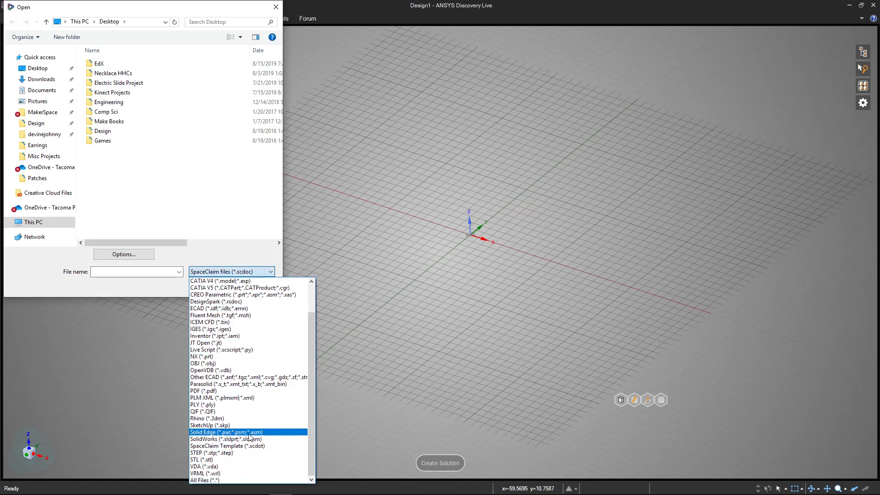
{"action": "left_click", "coordinate": [219, 480]}
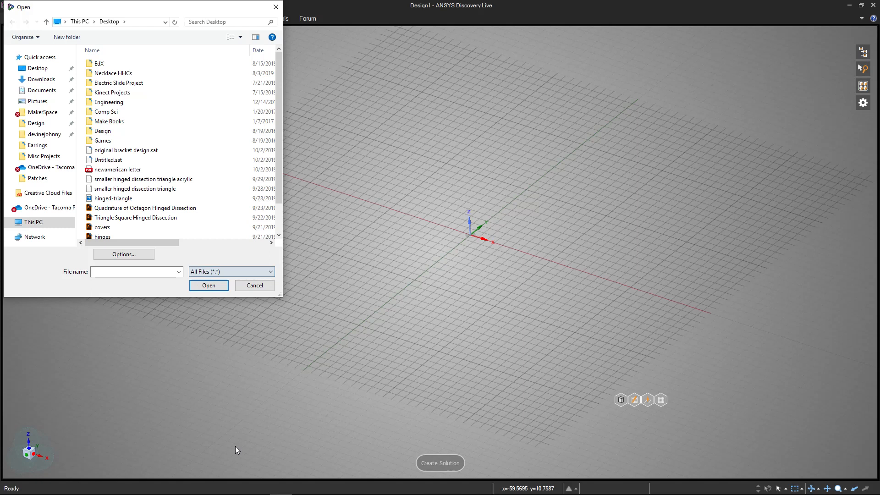
{"action": "double_click", "coordinate": [159, 153]}
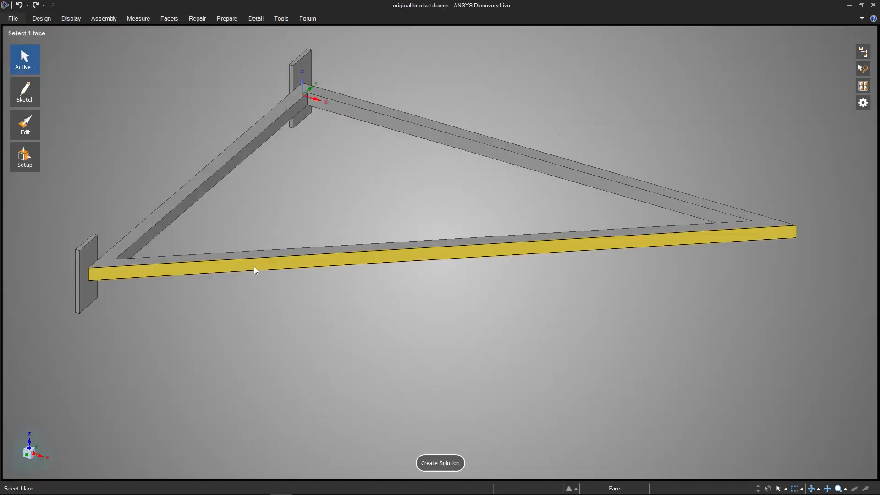
- Create a structural solution for the triangular bracket with Structural Steel as the material
{"action": "middle_click_drag", "start_coordinate": [256, 269], "coordinate": [338, 311], "text": "shift"}
{"action": "mouse_move", "coordinate": [445, 293]}
{"action": "middle_mouse_down"}
{"action": "mouse_move", "coordinate": [449, 299]}
{"action": "mouse_move", "coordinate": [449, 275]}
{"action": "mouse_move", "coordinate": [485, 299]}
{"action": "mouse_move", "coordinate": [480, 326]}
{"action": "mouse_move", "coordinate": [542, 342]}
{"action": "mouse_move", "coordinate": [533, 335]}
{"action": "mouse_move", "coordinate": [517, 358]}
{"action": "mouse_move", "coordinate": [480, 326]}
{"action": "middle_mouse_up"}
{"action": "middle_click_drag", "start_coordinate": [534, 333], "coordinate": [436, 323]}
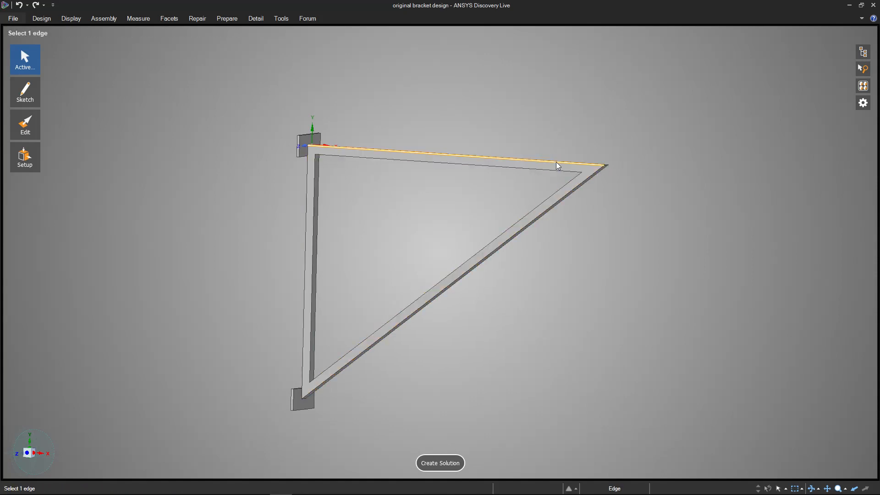
{"action": "middle_click_drag", "start_coordinate": [254, 173], "coordinate": [321, 151]}
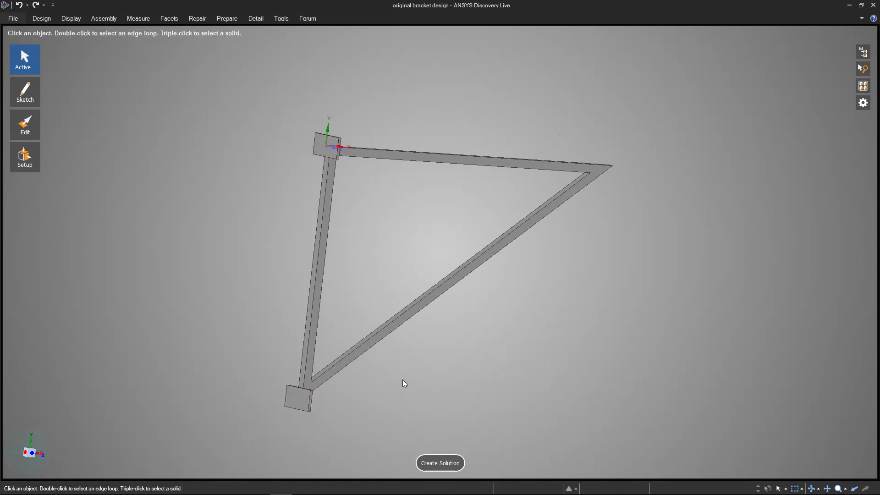
{"action": "mouse_move", "coordinate": [477, 222]}
{"action": "middle_mouse_down"}
{"action": "mouse_move", "coordinate": [408, 227]}
{"action": "mouse_move", "coordinate": [371, 210]}
{"action": "mouse_move", "coordinate": [353, 216]}
{"action": "mouse_move", "coordinate": [371, 224]}
{"action": "middle_mouse_up"}
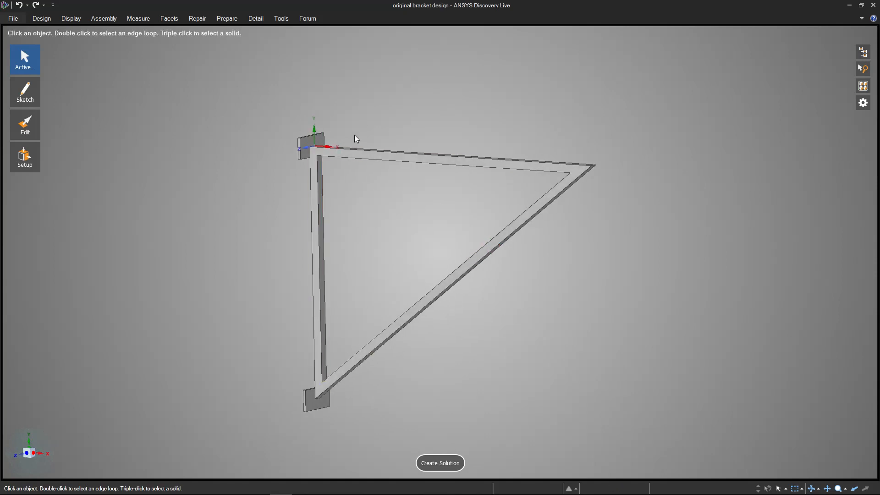
{"action": "mouse_move", "coordinate": [426, 308]}
{"action": "middle_mouse_down"}
{"action": "mouse_move", "coordinate": [478, 312]}
{"action": "mouse_move", "coordinate": [471, 328]}
{"action": "middle_mouse_up"}
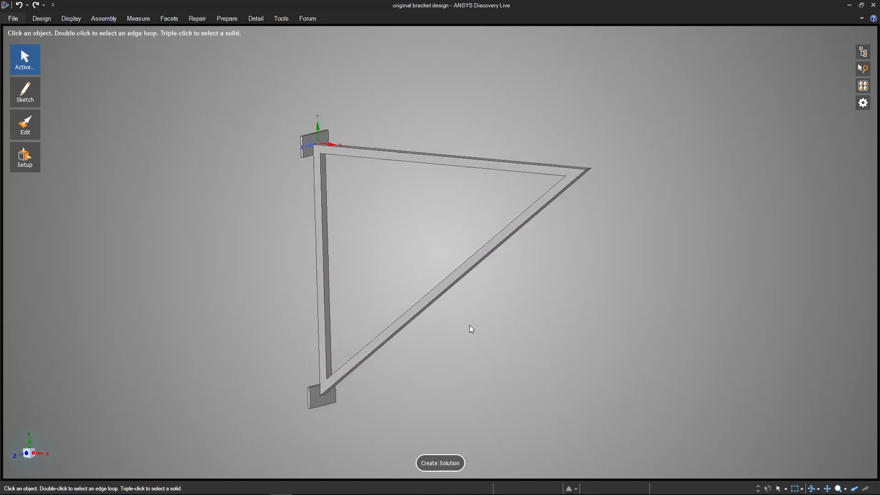
{"action": "left_click", "coordinate": [438, 464]}
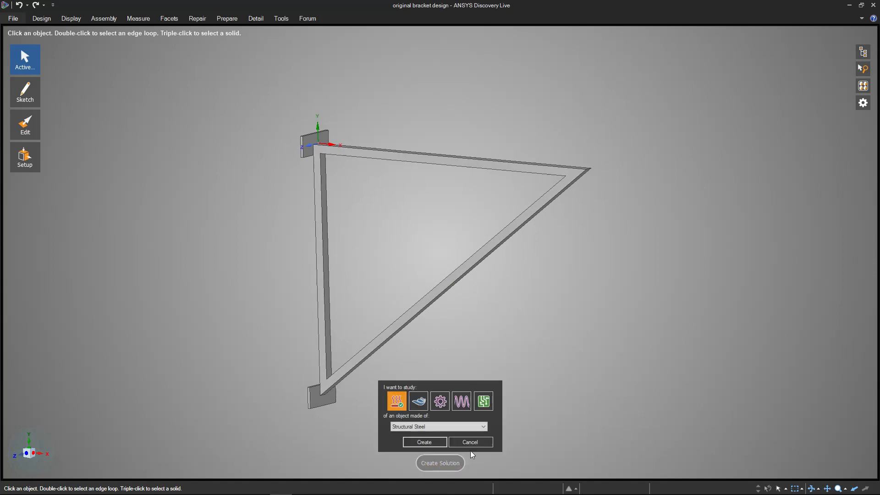
{"action": "left_click", "coordinate": [441, 403]}
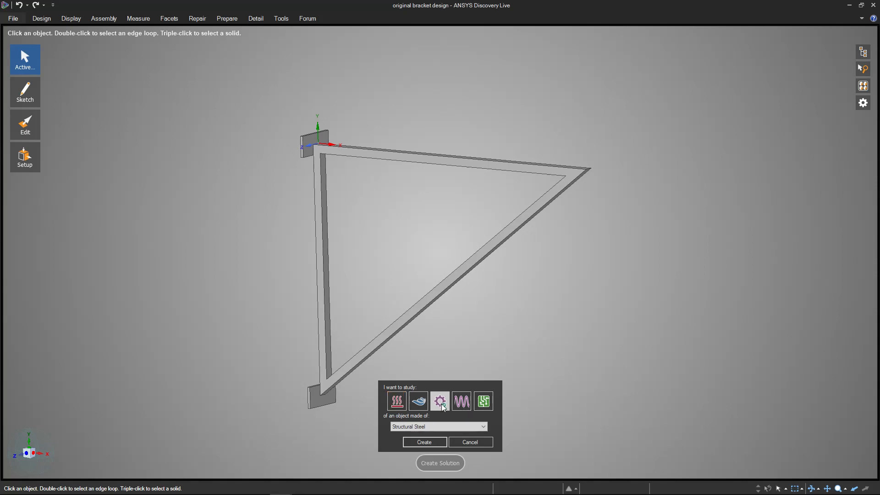
{"action": "left_click", "coordinate": [479, 428]}
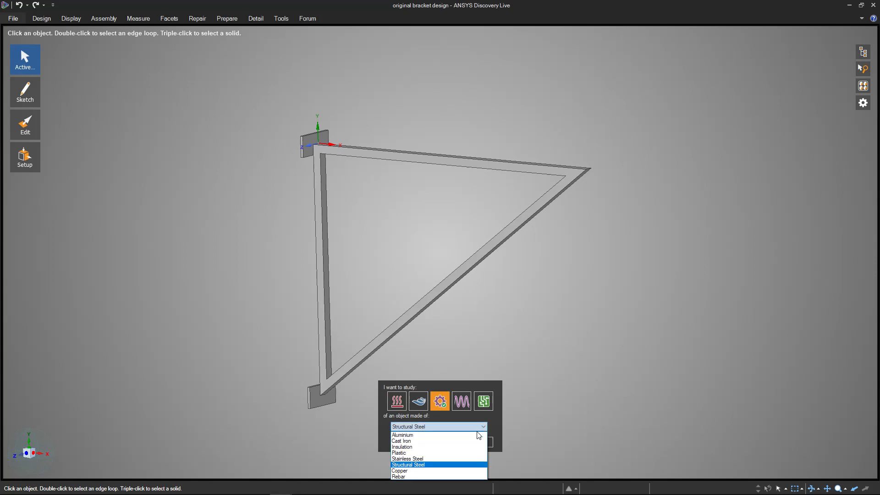
{"action": "left_click", "coordinate": [417, 466]}
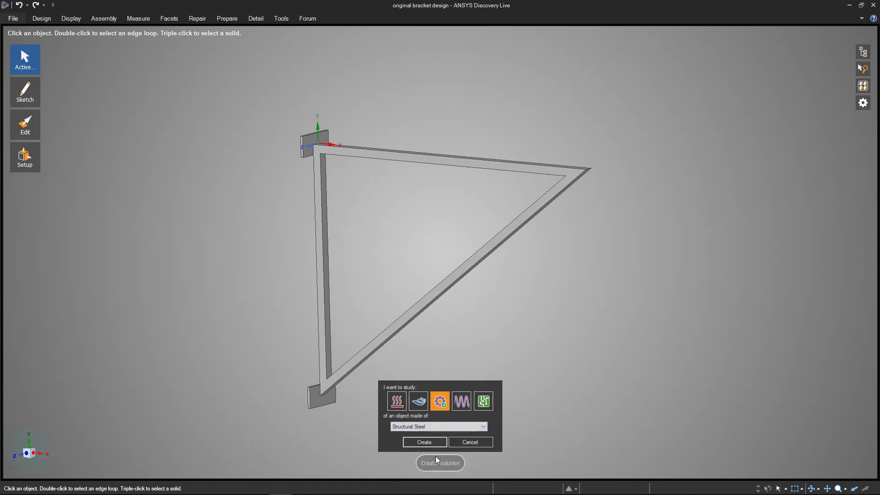
{"action": "left_click", "coordinate": [419, 443]}
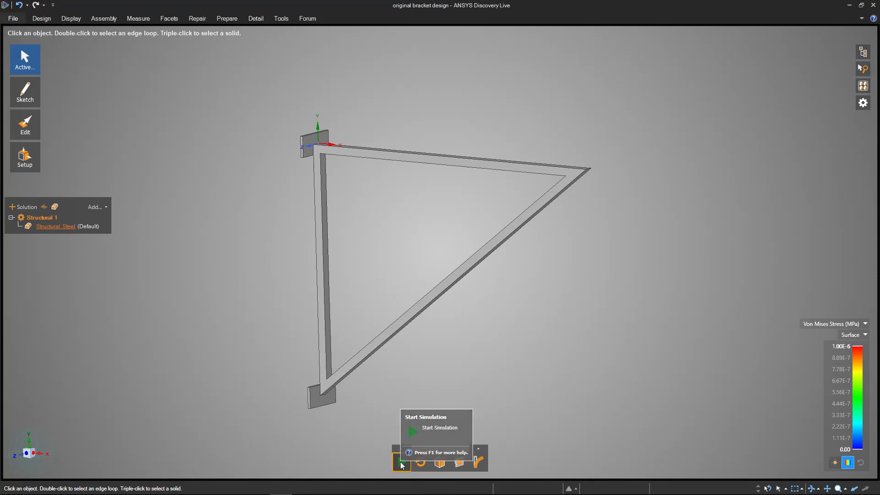
- Start the structural simulation on the bracket without supports or loads, and pause it
{"action": "left_click", "coordinate": [401, 463]}
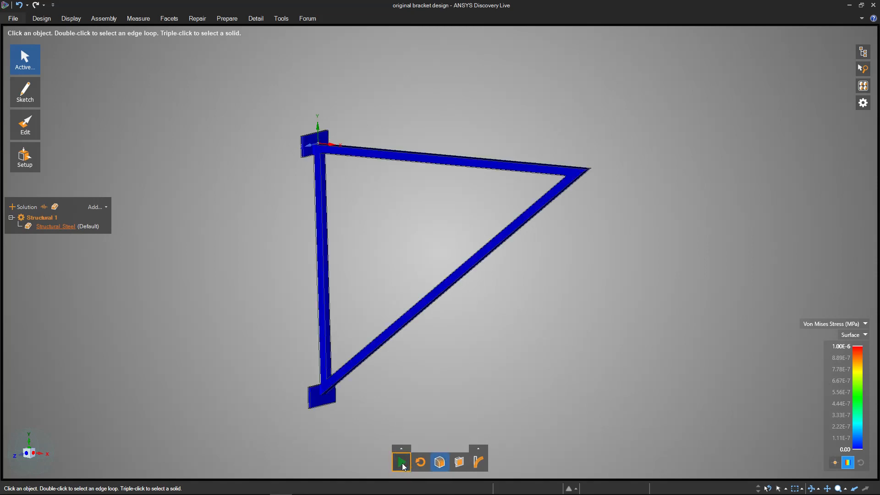
{"action": "left_click", "coordinate": [405, 464]}
{"action": "middle_click_drag", "start_coordinate": [358, 312], "coordinate": [611, 315]}
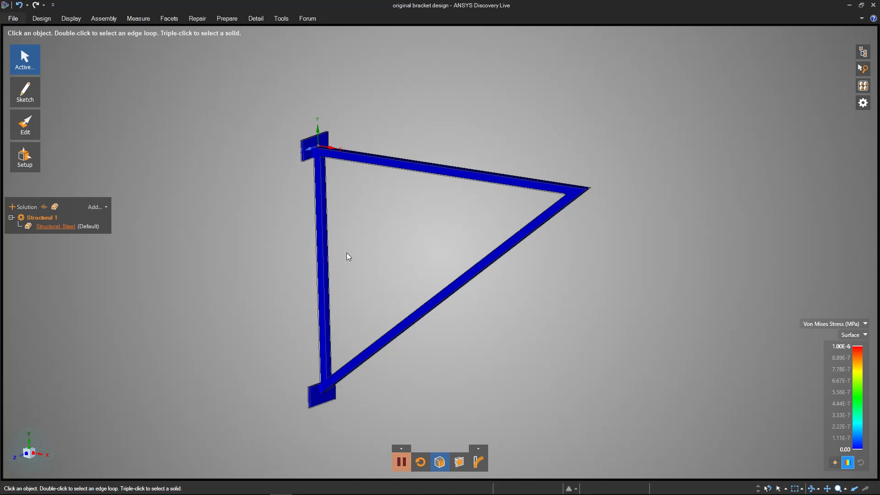
{"action": "middle_click_drag", "start_coordinate": [444, 334], "coordinate": [440, 278]}
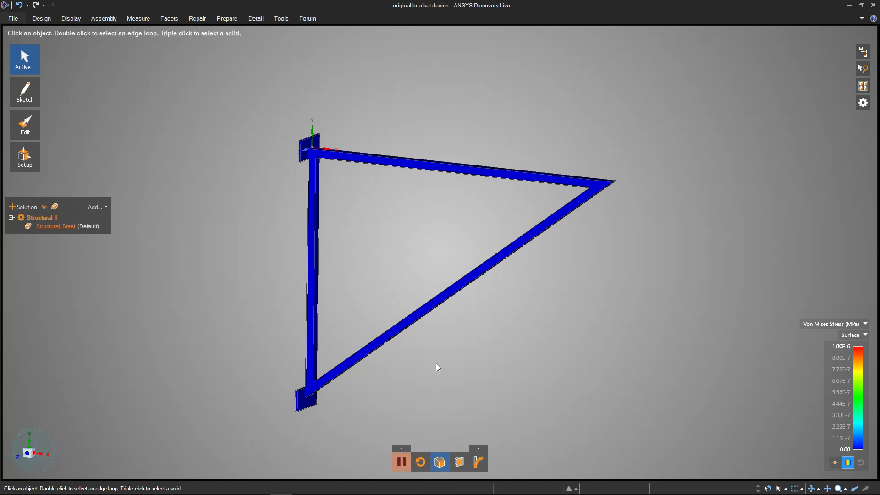
{"action": "left_click", "coordinate": [398, 464]}
- Add a fixed support to the outer face of the bracket's upper mounting plate
{"action": "middle_click_drag", "start_coordinate": [417, 359], "coordinate": [527, 350]}
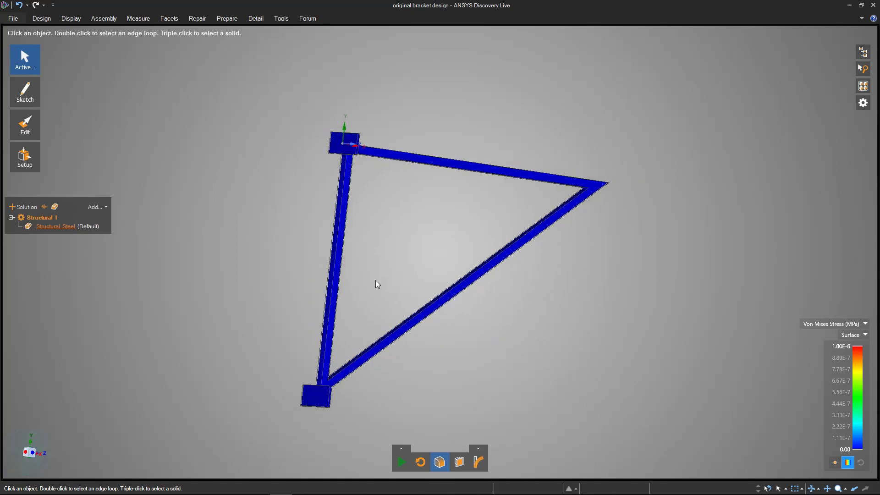
{"action": "left_click", "coordinate": [337, 147]}
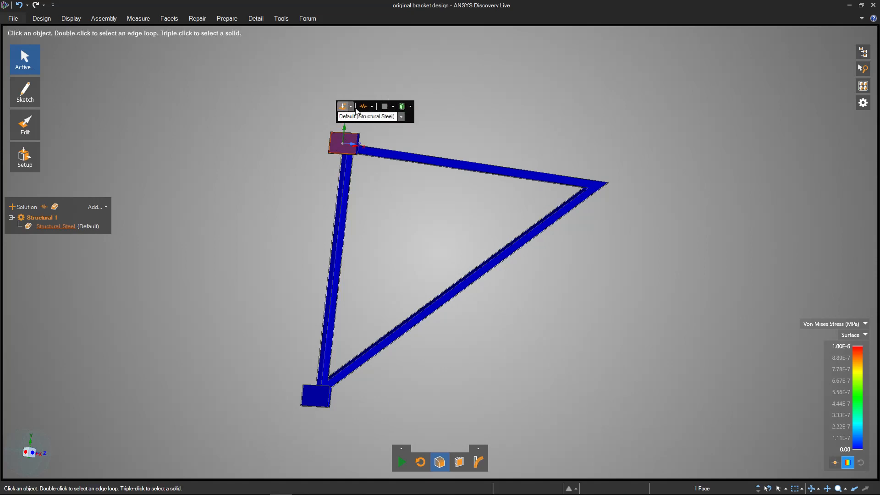
{"action": "left_click", "coordinate": [351, 107]}
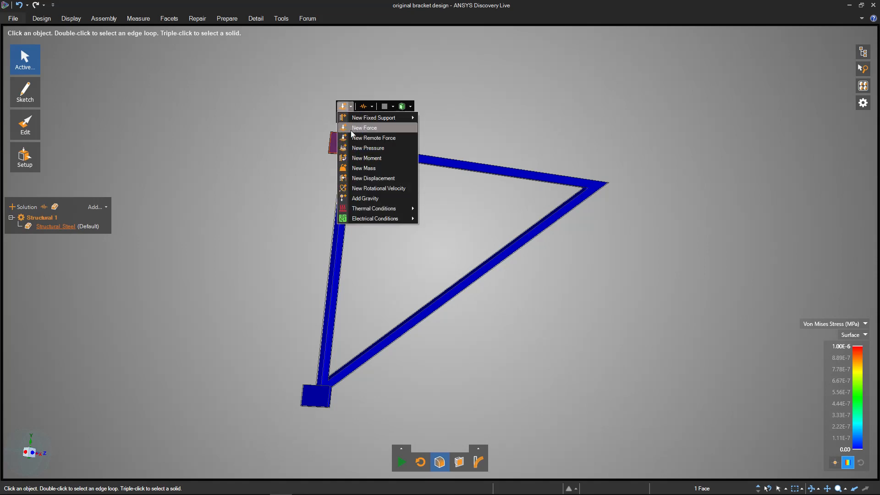
{"action": "mouse_move", "coordinate": [348, 119]}
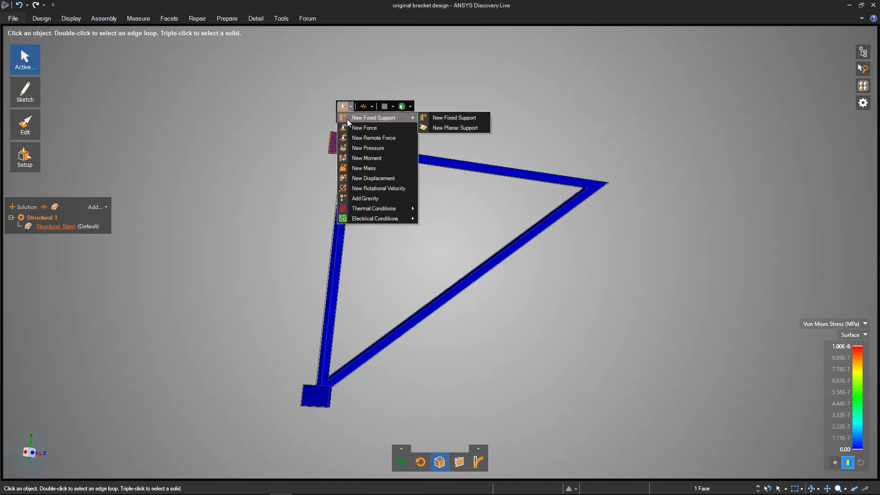
{"action": "left_click", "coordinate": [379, 121]}
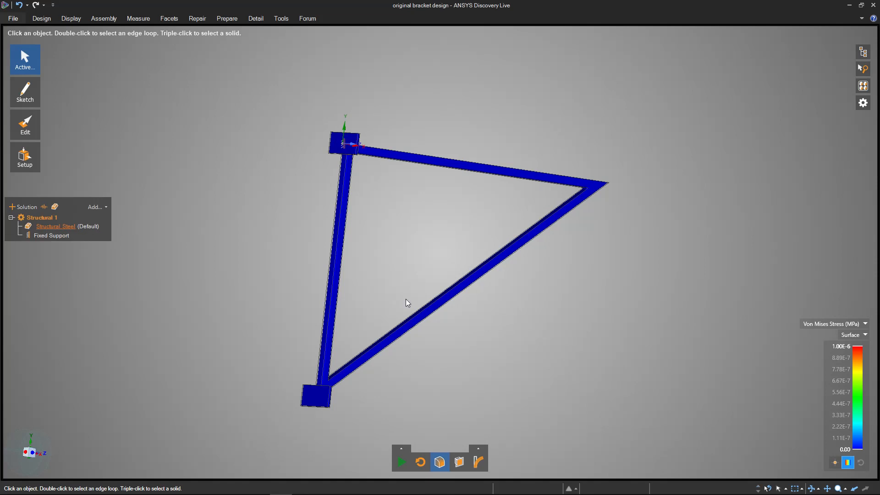
- Inspect the fixed support marker on the upper mounting plate up close
{"action": "scroll", "coordinate": [342, 147], "scroll_direction": "up", "scroll_amount": 5}
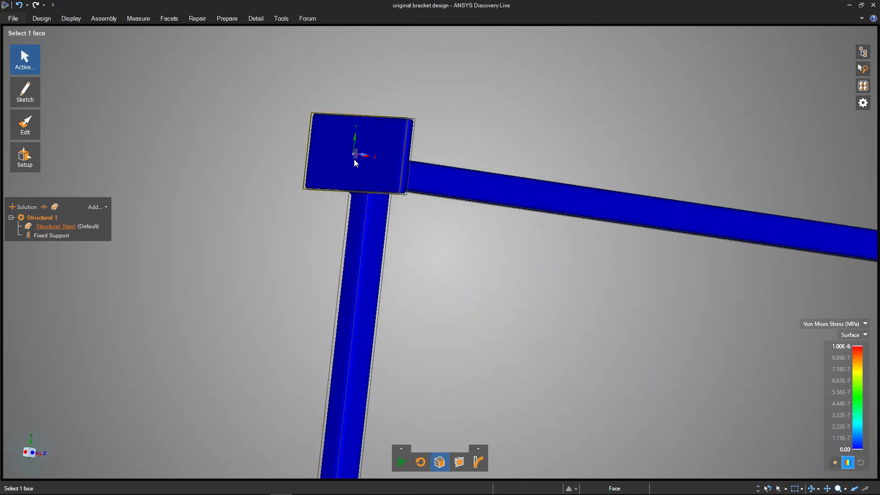
{"action": "left_click", "coordinate": [356, 162]}
{"action": "middle_click_drag", "start_coordinate": [387, 393], "coordinate": [392, 351]}
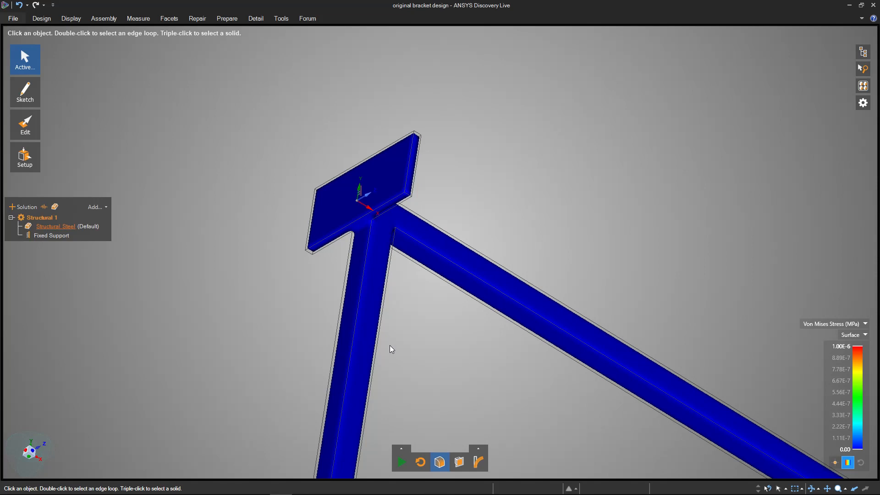
{"action": "scroll", "coordinate": [398, 339], "scroll_direction": "down", "scroll_amount": 5}
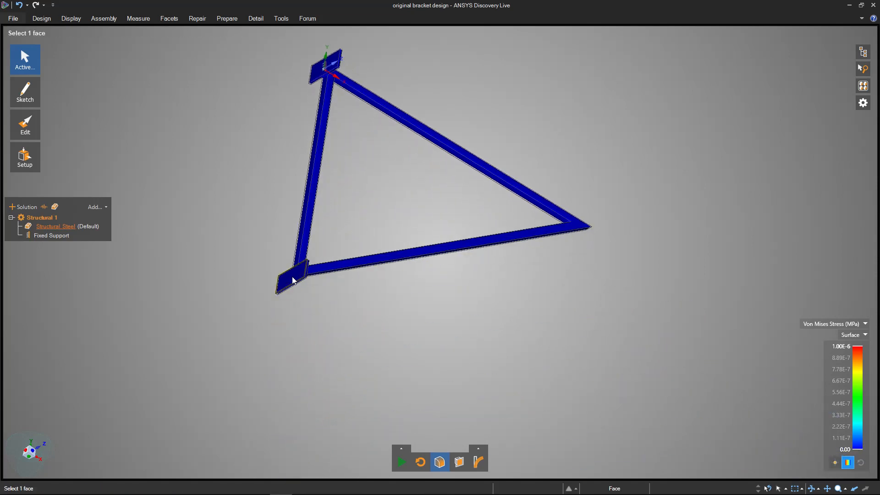
- Add a fixed support to the outer face of the bracket's lower mounting plate
{"action": "middle_click_drag", "start_coordinate": [309, 318], "coordinate": [293, 285]}
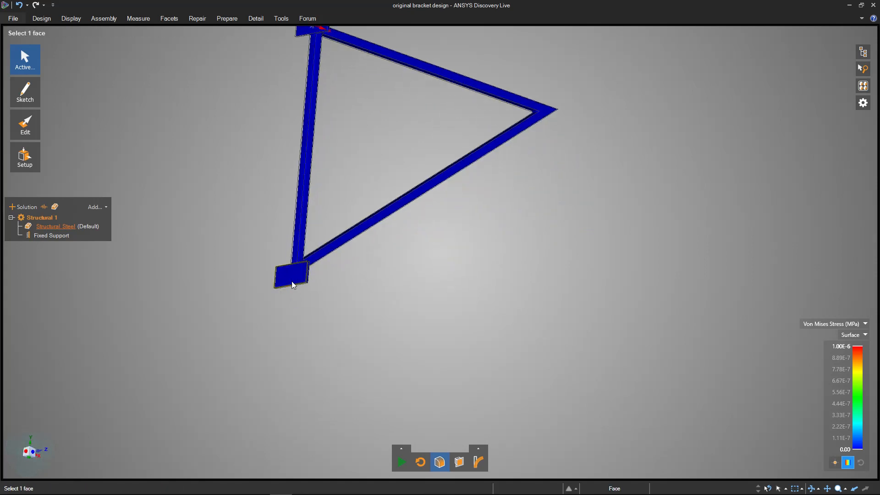
{"action": "left_click", "coordinate": [293, 276]}
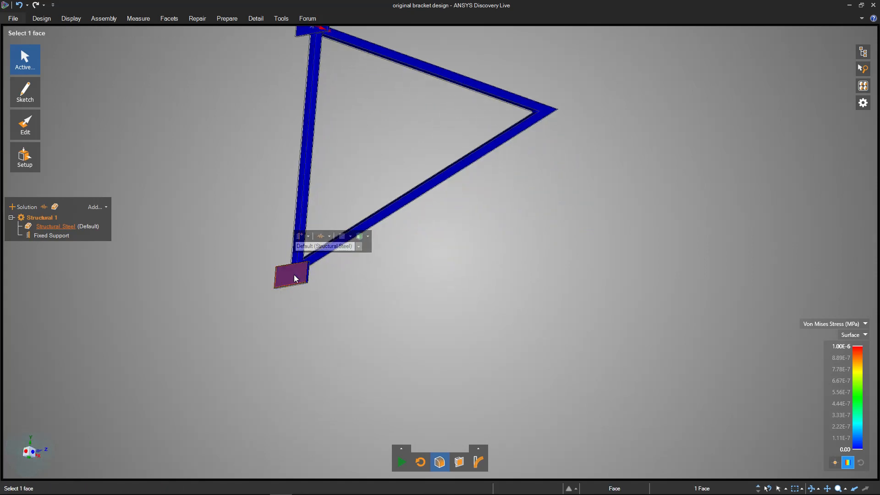
{"action": "left_click", "coordinate": [300, 237]}
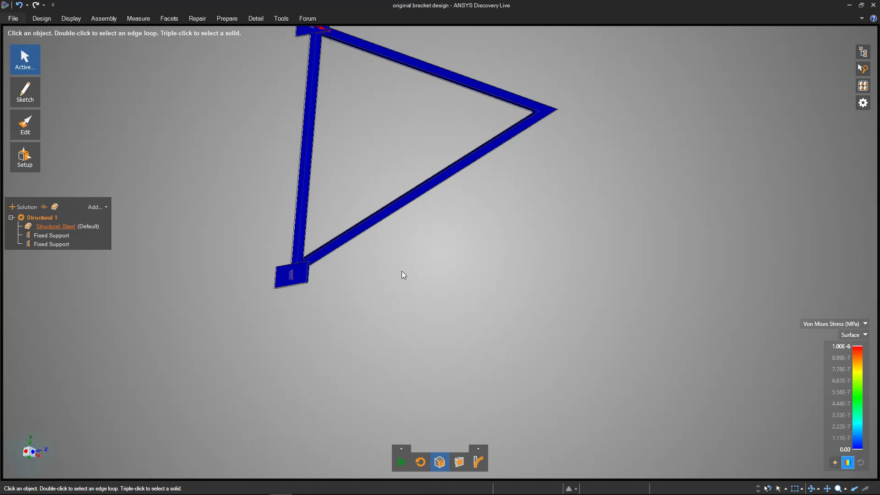
{"action": "middle_click_drag", "start_coordinate": [410, 211], "coordinate": [428, 141]}
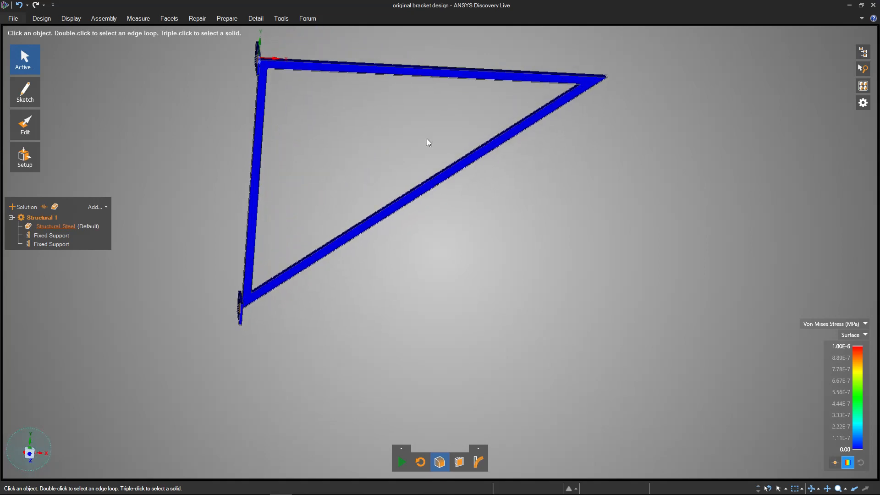
{"action": "middle_click_drag", "start_coordinate": [359, 120], "coordinate": [423, 225], "text": "shift"}
{"action": "middle_click_drag", "start_coordinate": [509, 200], "coordinate": [500, 210], "text": "shift"}
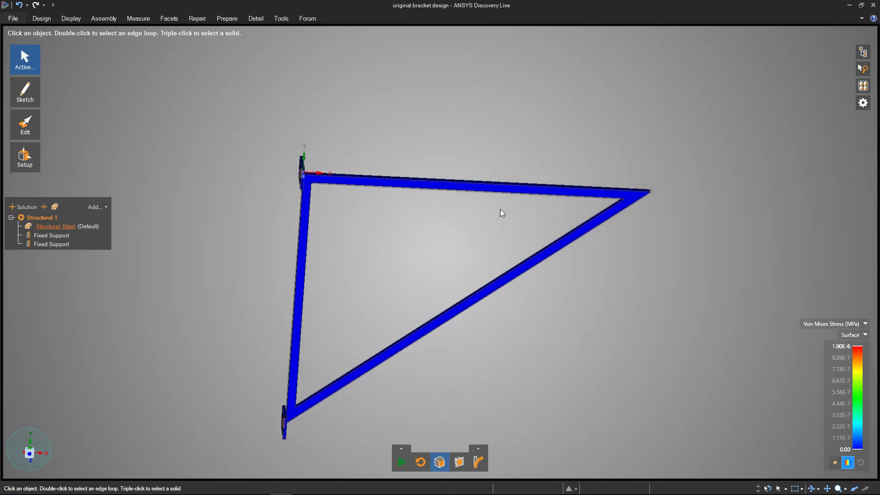
{"action": "middle_click_drag", "start_coordinate": [501, 92], "coordinate": [496, 116], "text": "ctrl"}
{"action": "middle_click_drag", "start_coordinate": [623, 172], "coordinate": [641, 241]}
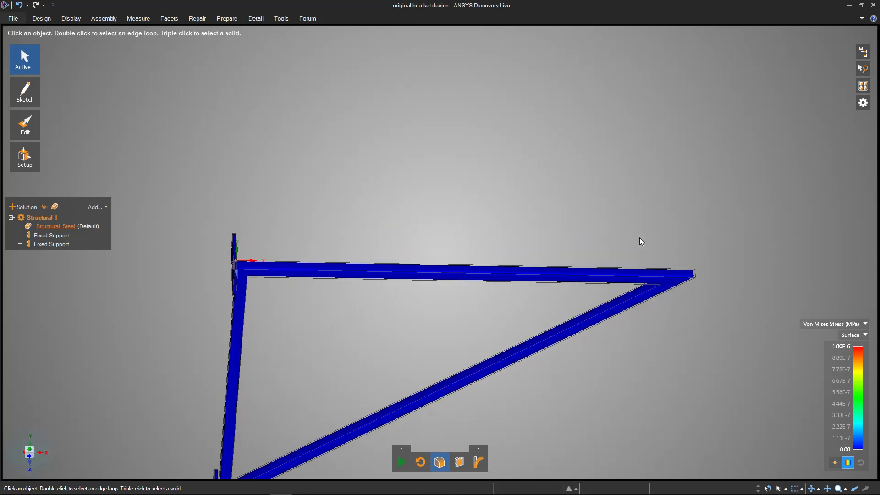
{"action": "left_click", "coordinate": [679, 277]}
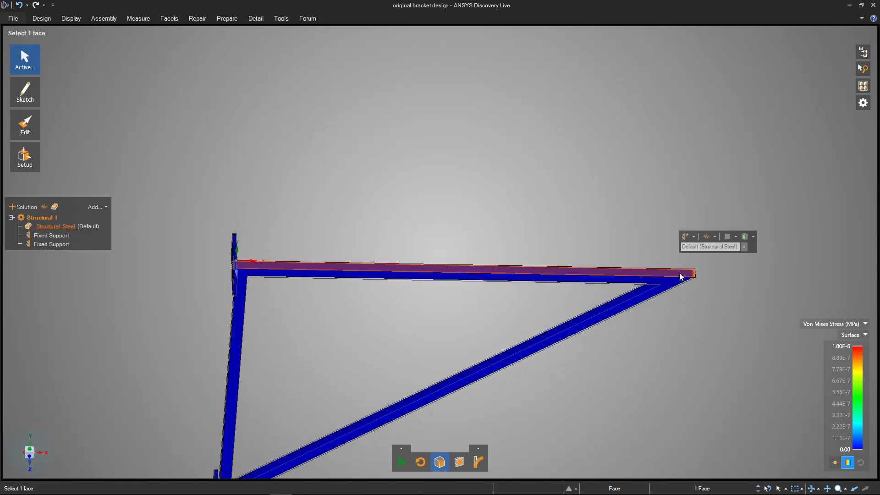
{"action": "left_click", "coordinate": [686, 237]}
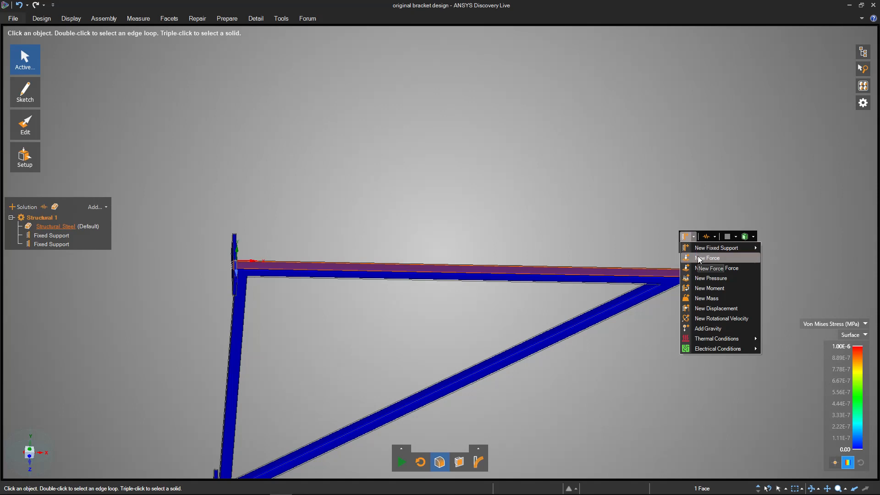
{"action": "left_click", "coordinate": [700, 258]}
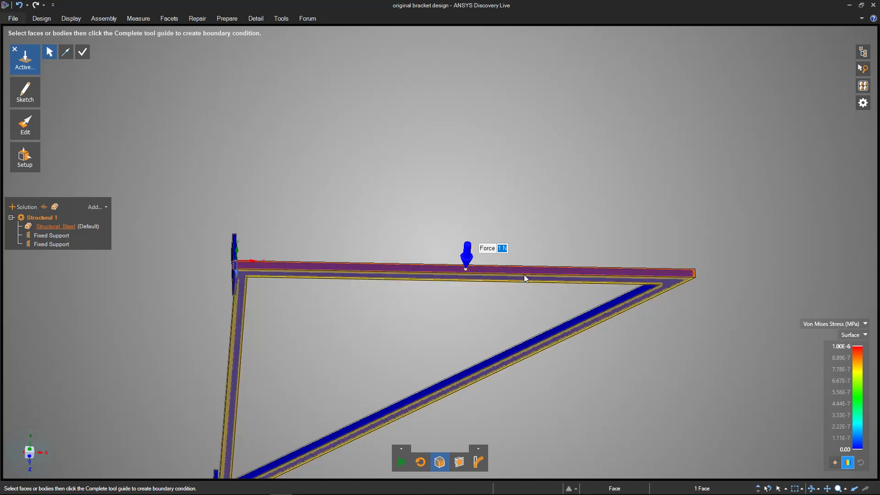
{"action": "key", "text": "Escape"}
{"action": "left_click", "coordinate": [678, 282]}
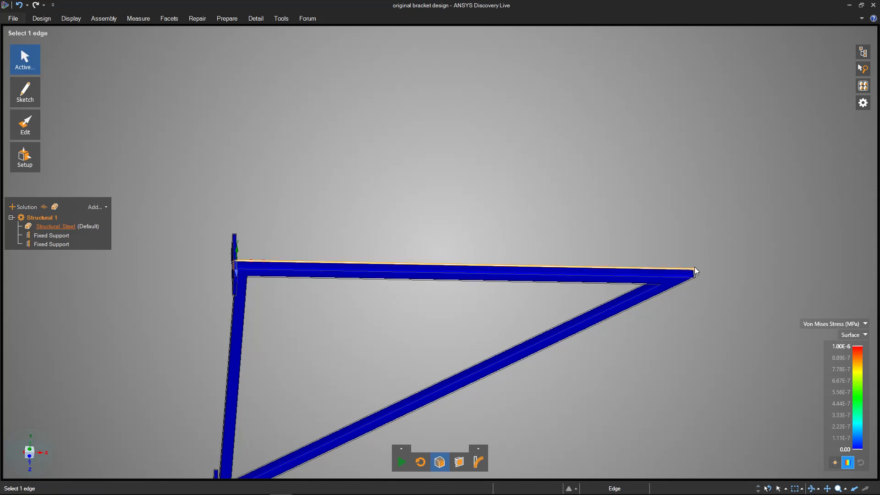
{"action": "left_click", "coordinate": [687, 275]}
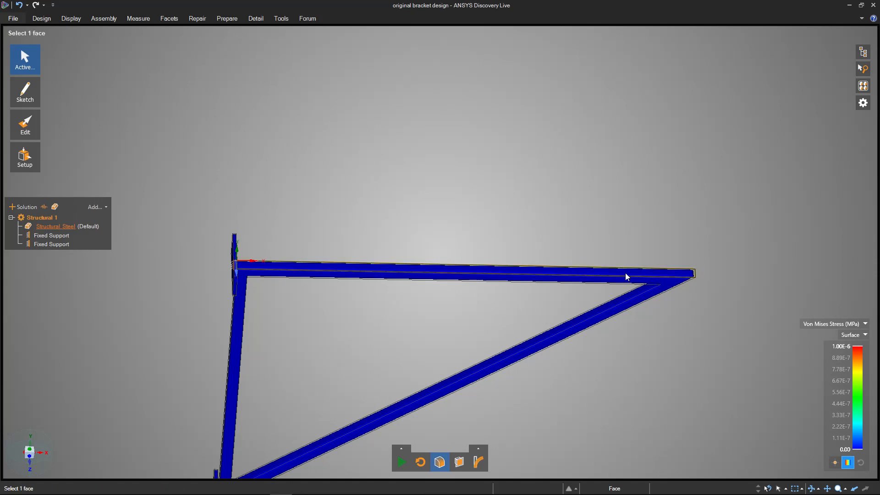
{"action": "left_click", "coordinate": [385, 226]}
{"action": "mouse_move", "coordinate": [28, 102]}
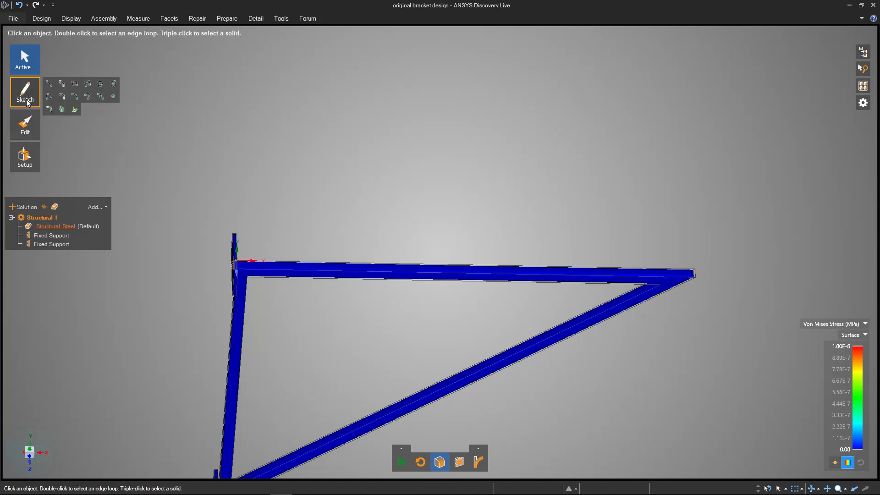
{"action": "left_click", "coordinate": [662, 276]}
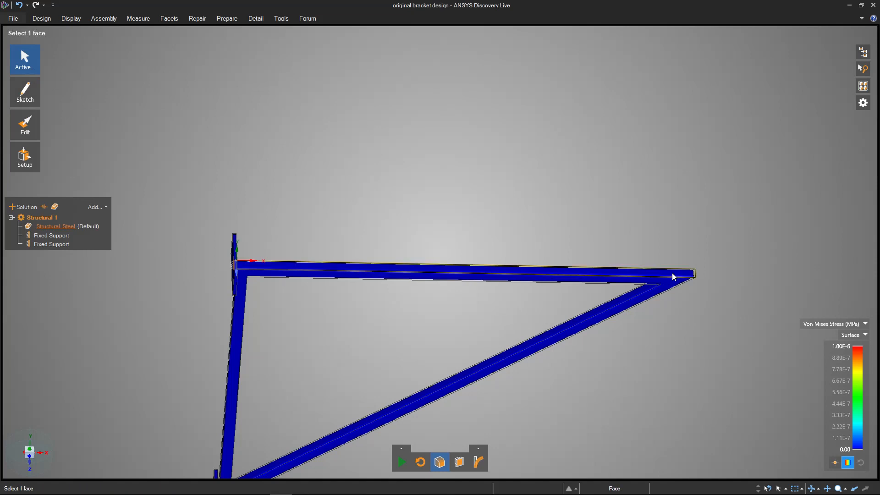
{"action": "left_click", "coordinate": [664, 276]}
{"action": "left_click", "coordinate": [666, 276]}
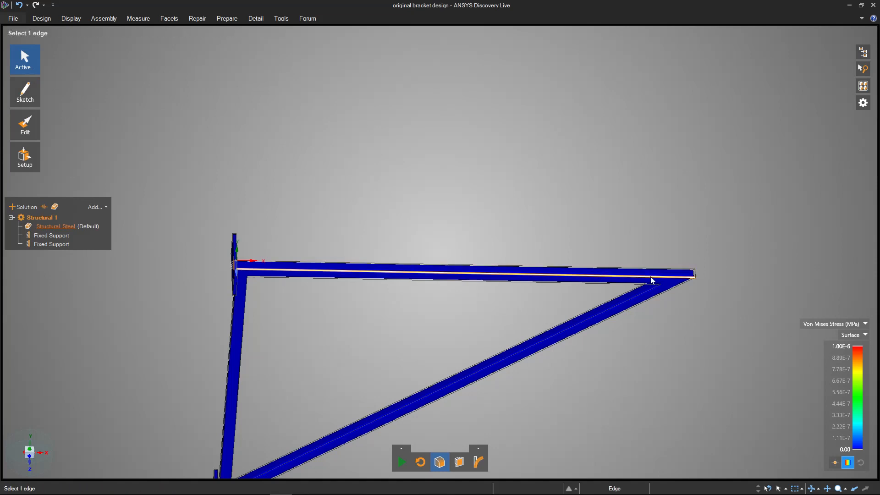
{"action": "left_click", "coordinate": [674, 278]}
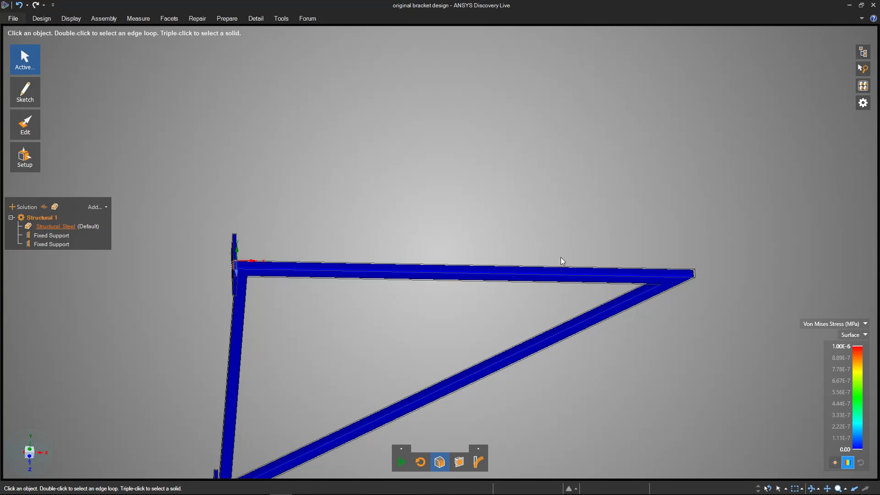
- Start a rectangle sketch on the top face of the bracket's upper bar, viewed straight onto the sketch plane
{"action": "mouse_move", "coordinate": [35, 108]}
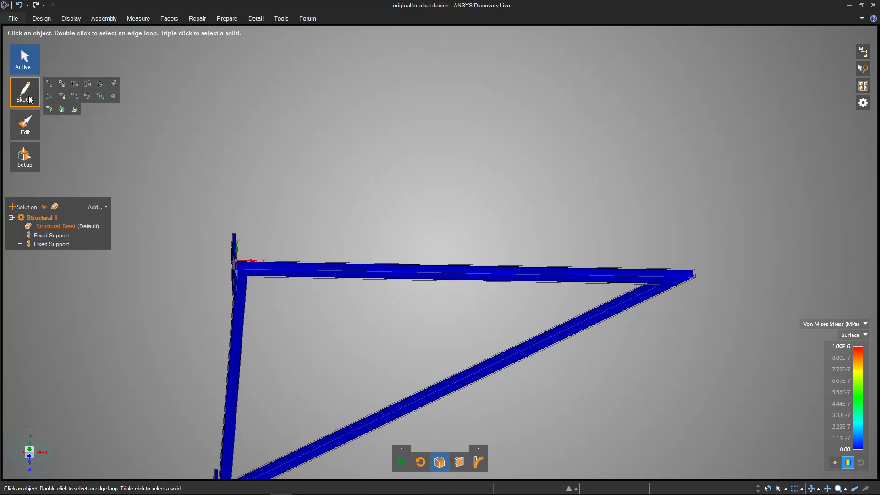
{"action": "left_click", "coordinate": [75, 84]}
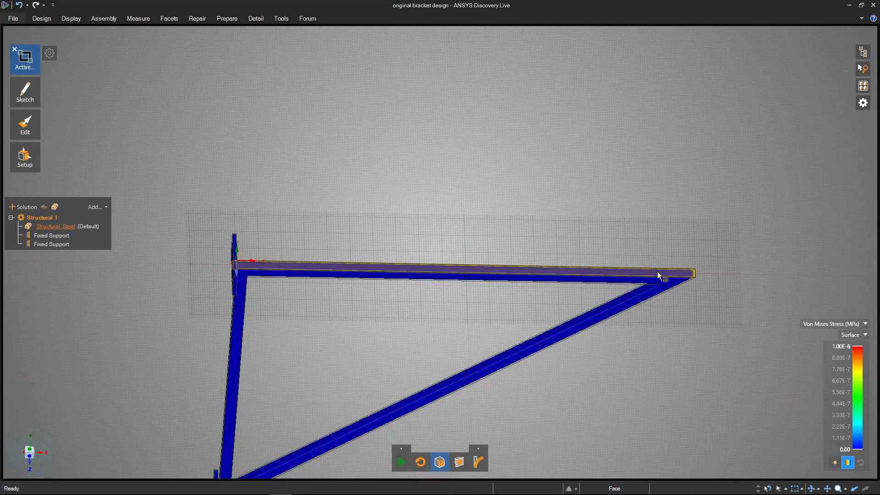
{"action": "middle_click_drag", "start_coordinate": [622, 214], "coordinate": [642, 248]}
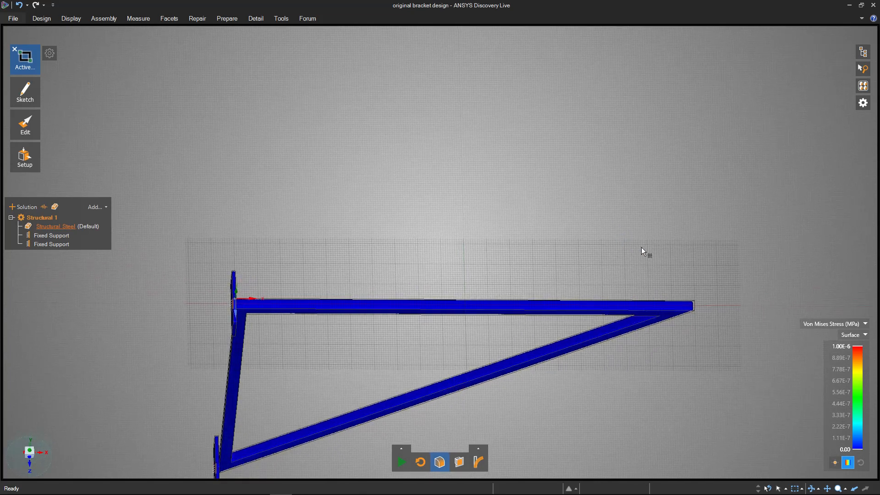
{"action": "left_click", "coordinate": [663, 308]}
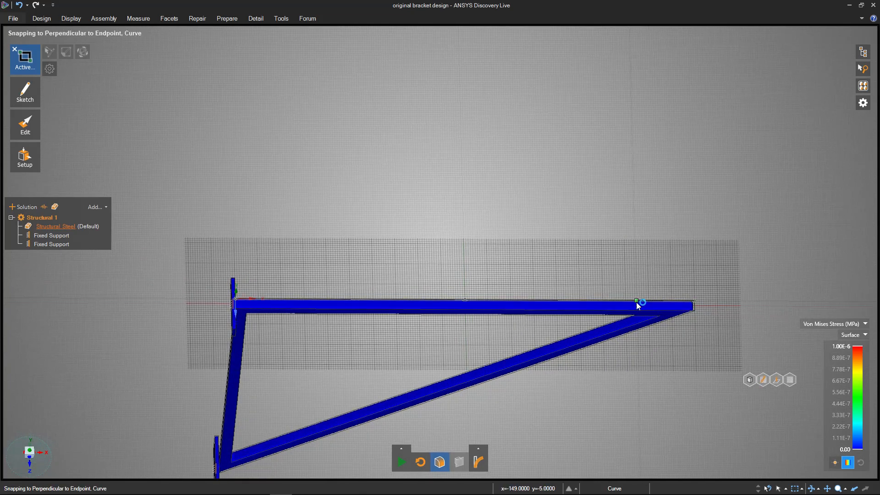
{"action": "left_click", "coordinate": [694, 307]}
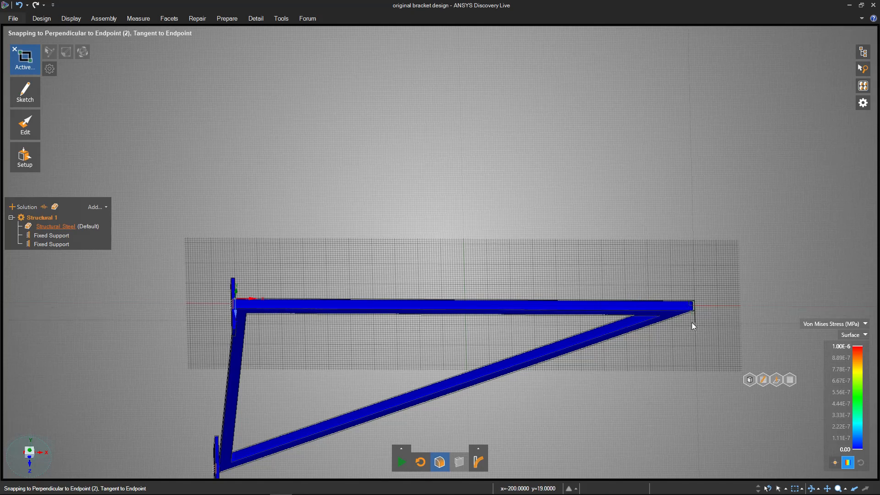
{"action": "left_click", "coordinate": [789, 380]}
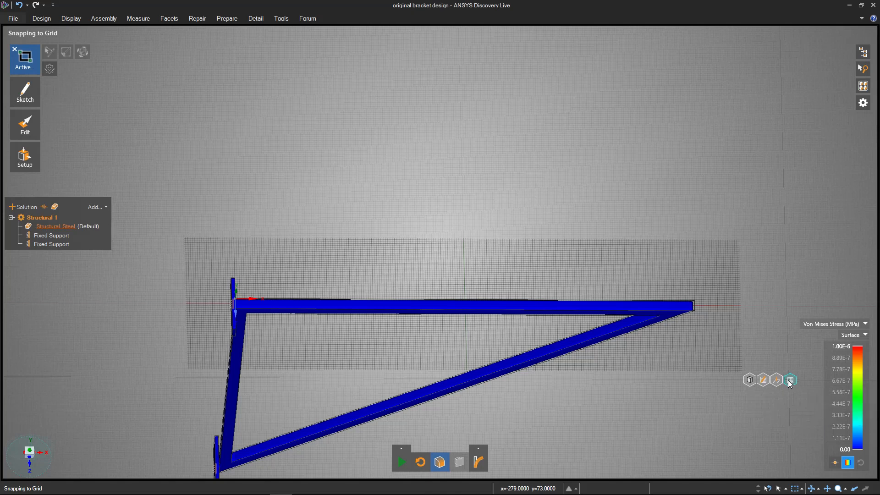
{"action": "middle_click_drag", "start_coordinate": [631, 423], "coordinate": [582, 240], "text": "shift"}
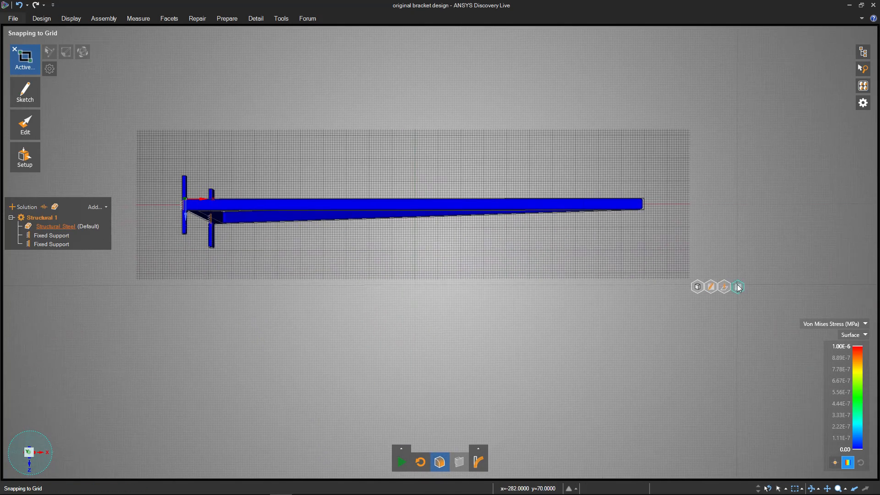
{"action": "left_click", "coordinate": [737, 287]}
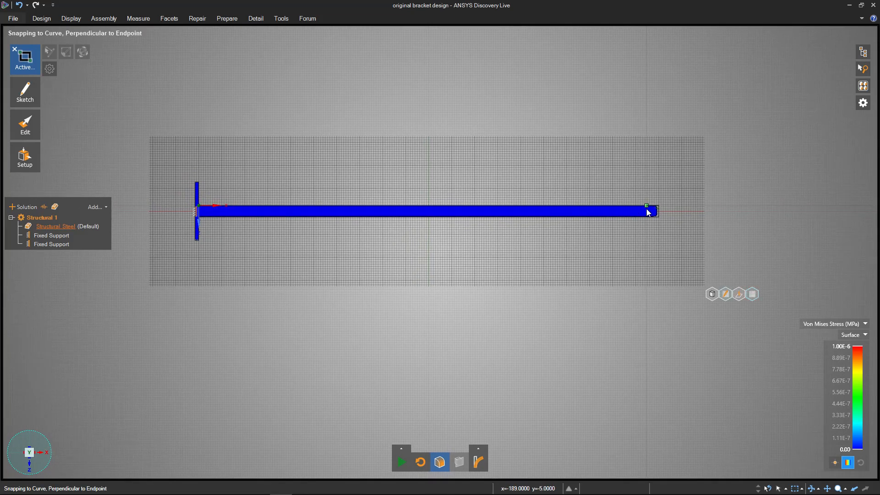
- Sketch a rectangle about 9 mm by 6 mm on the bar's top face near its free tip
{"action": "scroll", "coordinate": [650, 212], "scroll_direction": "up", "scroll_amount": 5}
{"action": "scroll", "coordinate": [650, 212], "scroll_direction": "up", "scroll_amount": 1}
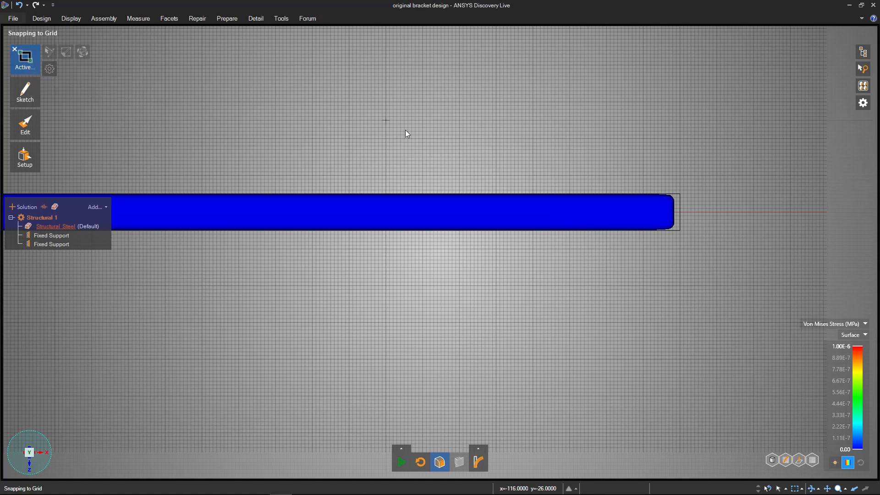
{"action": "left_click", "coordinate": [606, 200]}
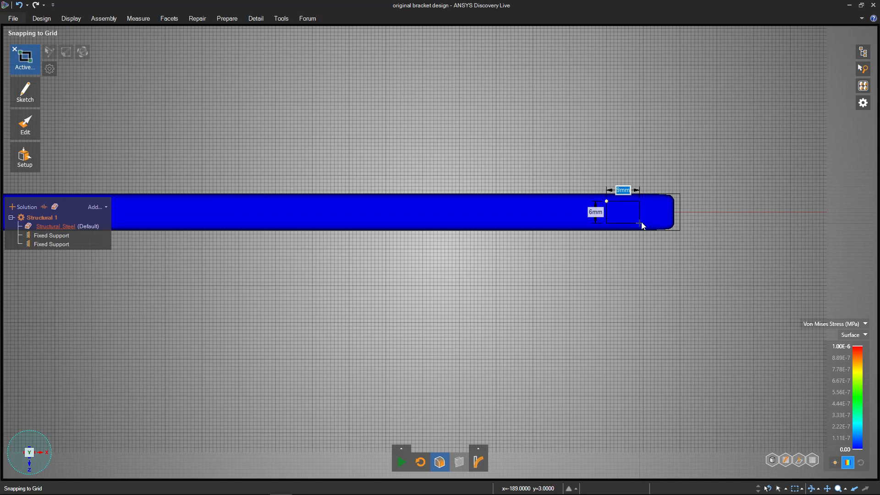
{"action": "left_click", "coordinate": [643, 222]}
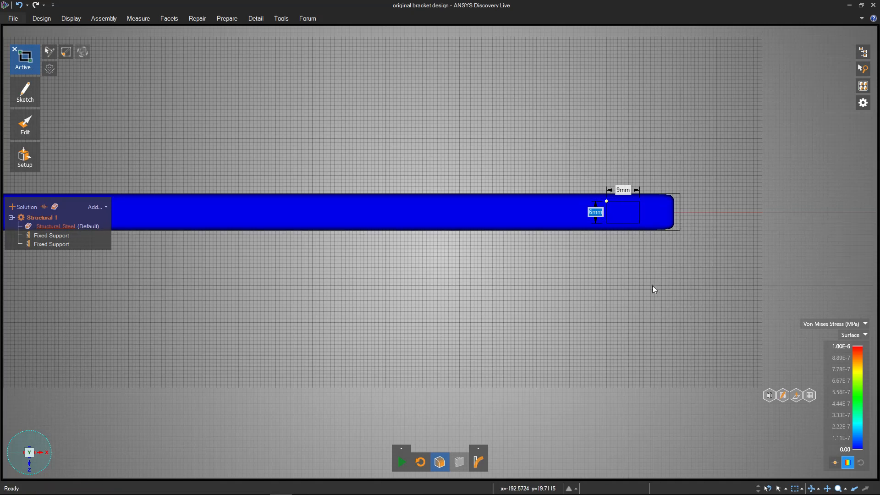
{"action": "scroll", "coordinate": [653, 282], "scroll_direction": "down", "scroll_amount": 5}
{"action": "scroll", "coordinate": [653, 280], "scroll_direction": "down", "scroll_amount": 1}
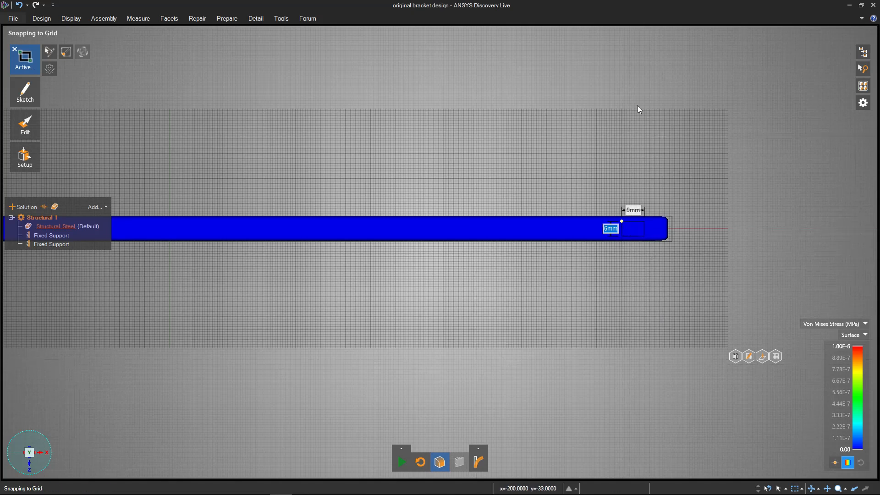
- Finish the sketch to split off the small rectangular face near the bar's tip, and leave the Pull tool
{"action": "left_click", "coordinate": [736, 356]}
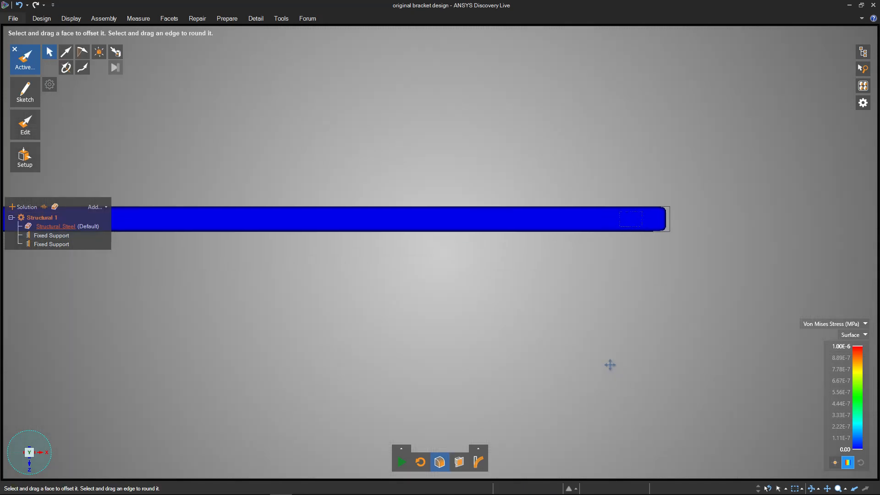
{"action": "left_click", "coordinate": [669, 174]}
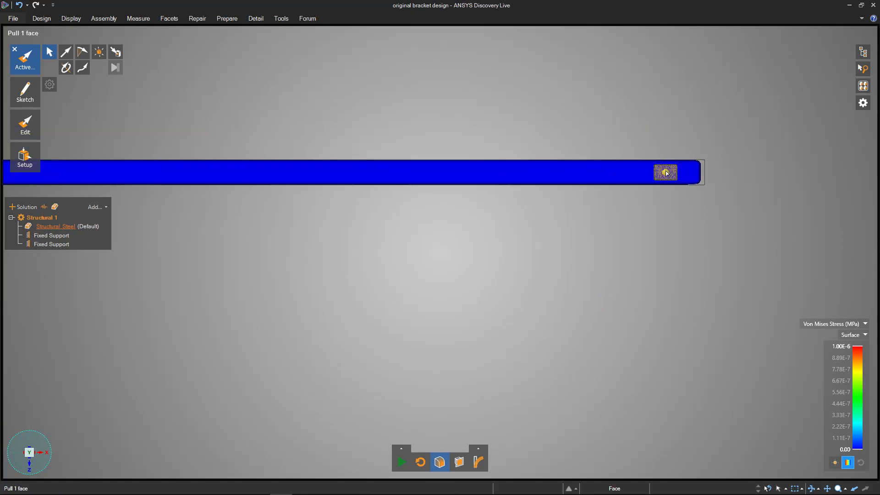
{"action": "left_click", "coordinate": [605, 297]}
{"action": "middle_click_drag", "start_coordinate": [605, 297], "coordinate": [636, 216], "text": "ctrl"}
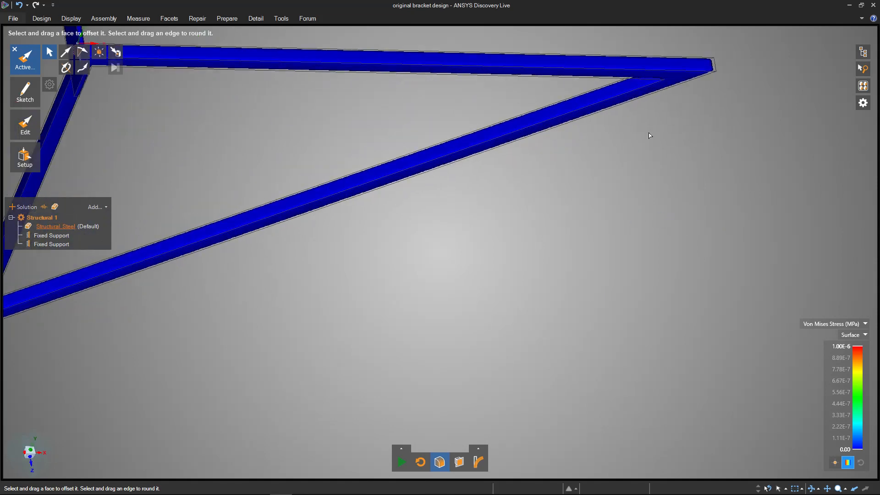
{"action": "middle_click_drag", "start_coordinate": [664, 151], "coordinate": [639, 178]}
{"action": "left_click", "coordinate": [637, 118]}
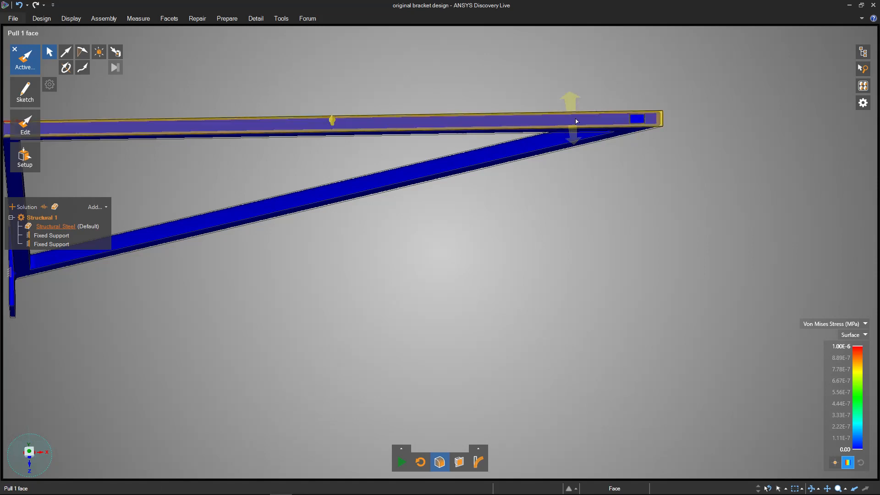
{"action": "left_click", "coordinate": [15, 49]}
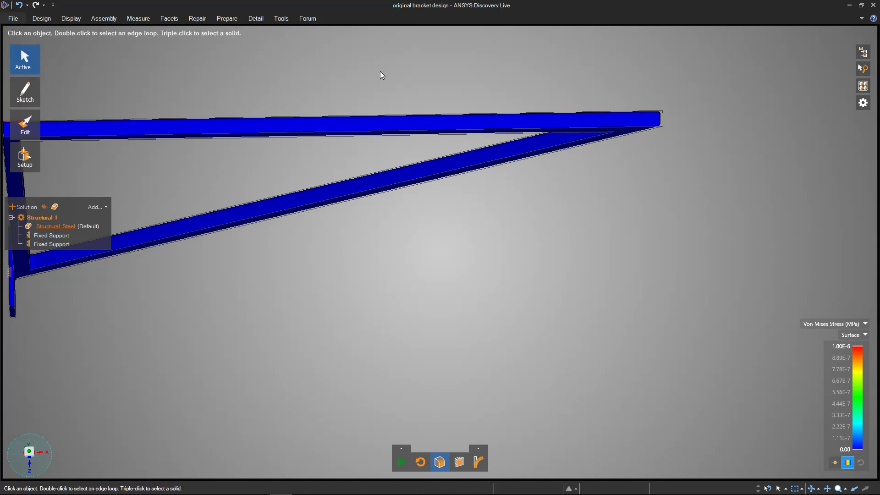
- Apply a downward force of 186 N to the small rectangular face near the upper bar's tip
{"action": "left_click", "coordinate": [636, 121]}
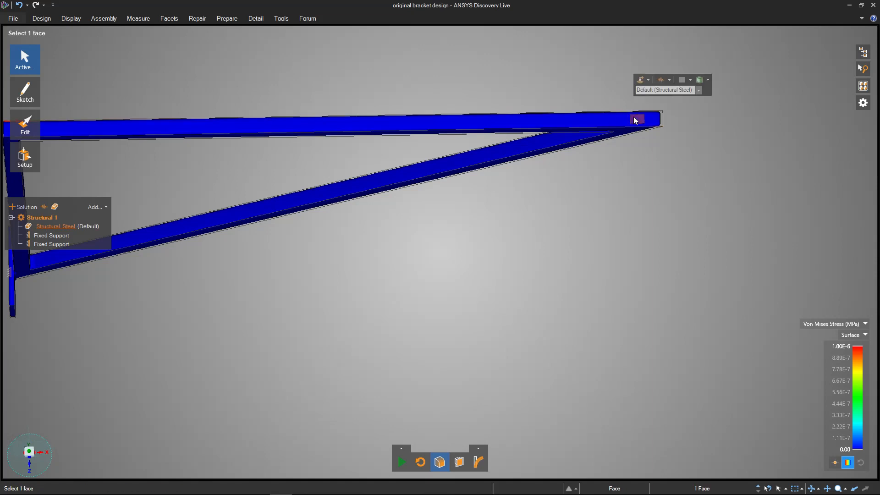
{"action": "left_click", "coordinate": [648, 80]}
{"action": "left_click", "coordinate": [649, 100]}
{"action": "middle_click_drag", "start_coordinate": [594, 264], "coordinate": [546, 277], "text": "shift"}
{"action": "scroll", "coordinate": [525, 320], "scroll_direction": "down", "scroll_amount": 1}
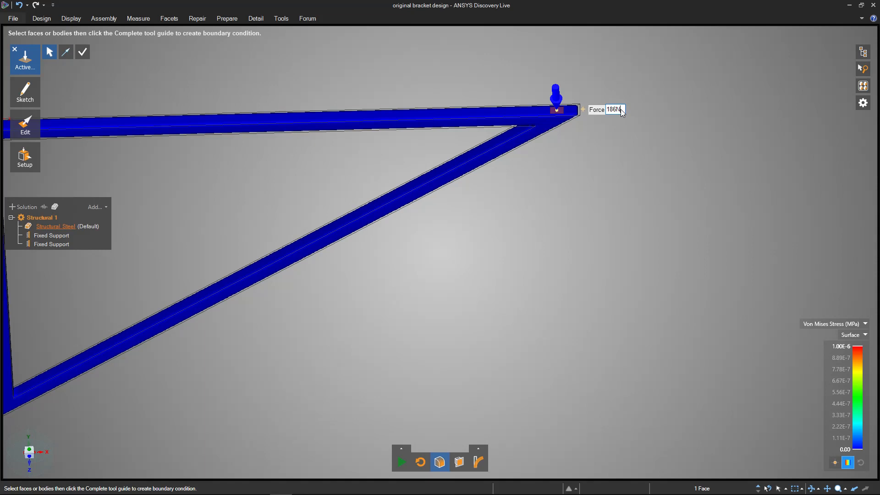
{"action": "key", "text": "Return"}
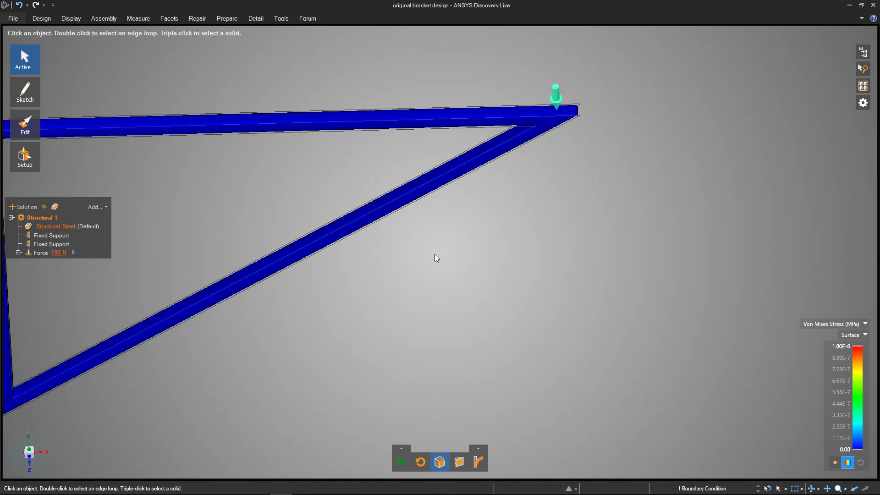
- Run the structural simulation of the loaded bracket, with the whole frame visible
{"action": "key", "text": "z"}
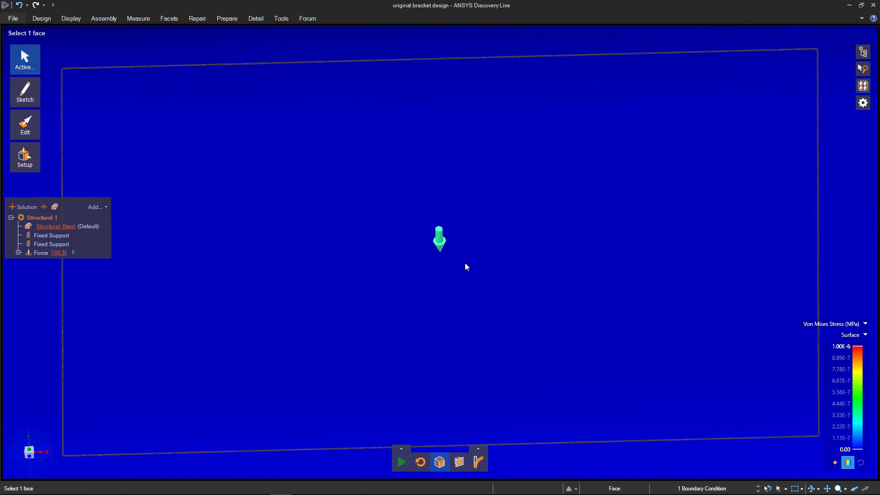
{"action": "scroll", "coordinate": [585, 263], "scroll_direction": "down", "scroll_amount": 10}
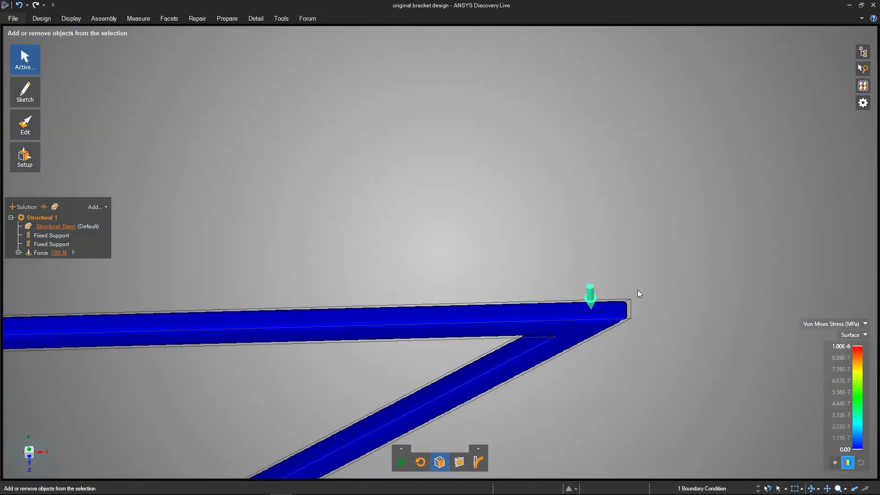
{"action": "mouse_move", "coordinate": [637, 289]}
{"action": "middle_mouse_down"}
{"action": "mouse_move", "coordinate": [634, 252]}
{"action": "mouse_move", "coordinate": [578, 184]}
{"action": "mouse_move", "coordinate": [625, 289]}
{"action": "middle_mouse_up"}
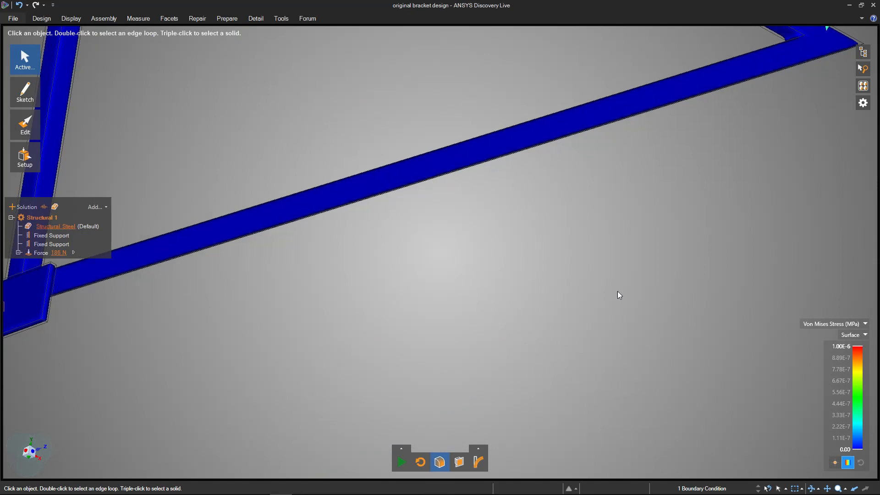
{"action": "scroll", "coordinate": [551, 281], "scroll_direction": "down", "scroll_amount": 3}
{"action": "scroll", "coordinate": [551, 281], "scroll_direction": "down", "scroll_amount": 5}
{"action": "middle_click_drag", "start_coordinate": [358, 193], "coordinate": [336, 238]}
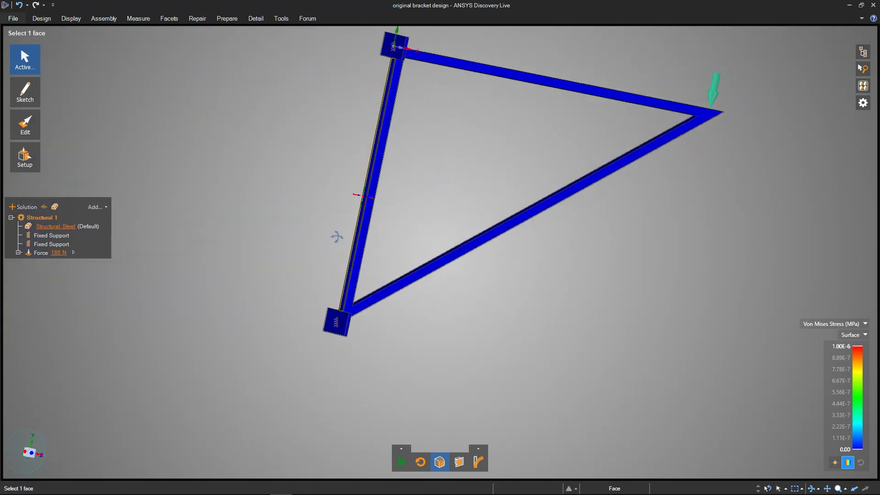
{"action": "middle_click_drag", "start_coordinate": [406, 159], "coordinate": [394, 200], "text": "ctrl"}
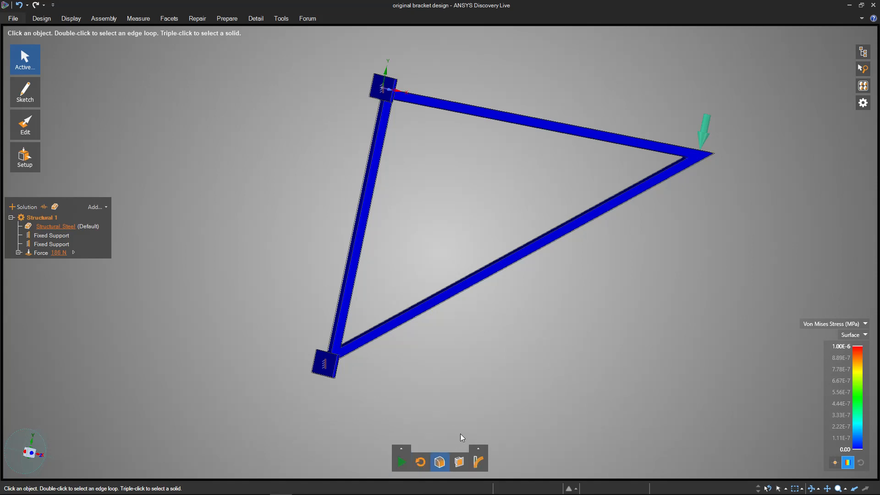
{"action": "left_click", "coordinate": [402, 463]}
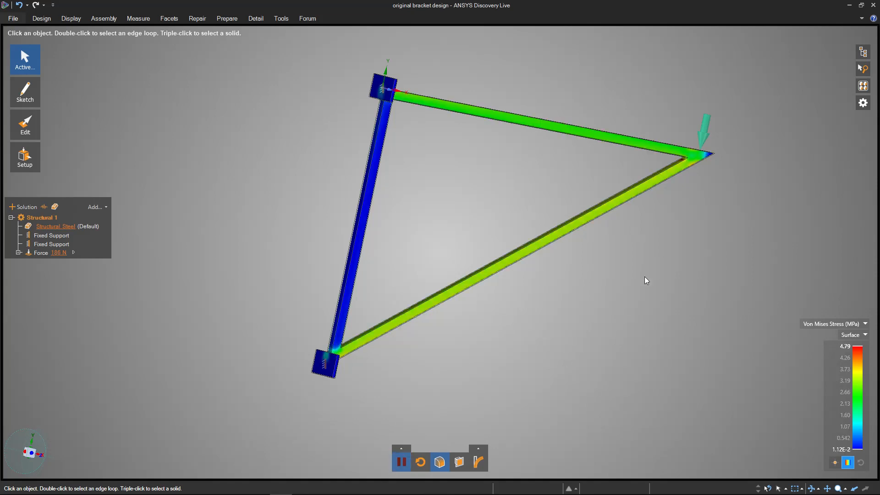
- Examine the Von Mises stress along the bracket's bars and close up at the inner corner near the loaded tip
{"action": "middle_click_drag", "start_coordinate": [416, 157], "coordinate": [375, 169], "text": "shift"}
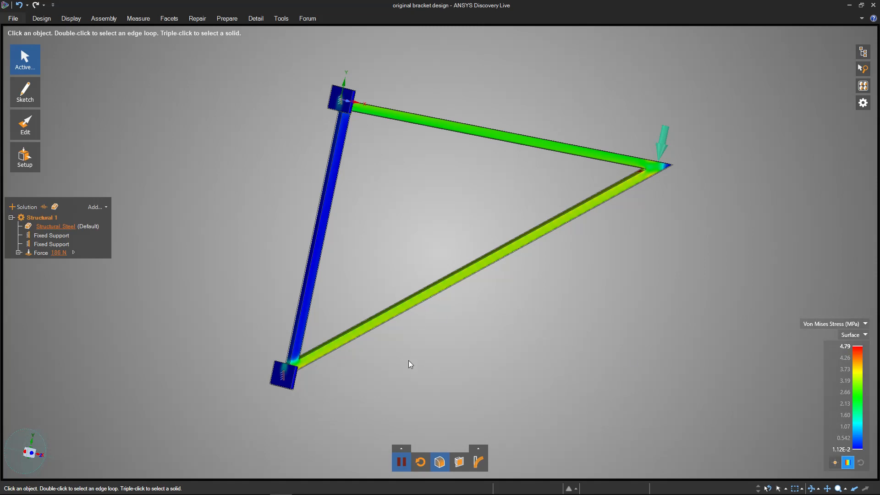
{"action": "middle_click_drag", "start_coordinate": [236, 242], "coordinate": [316, 232], "text": "ctrl"}
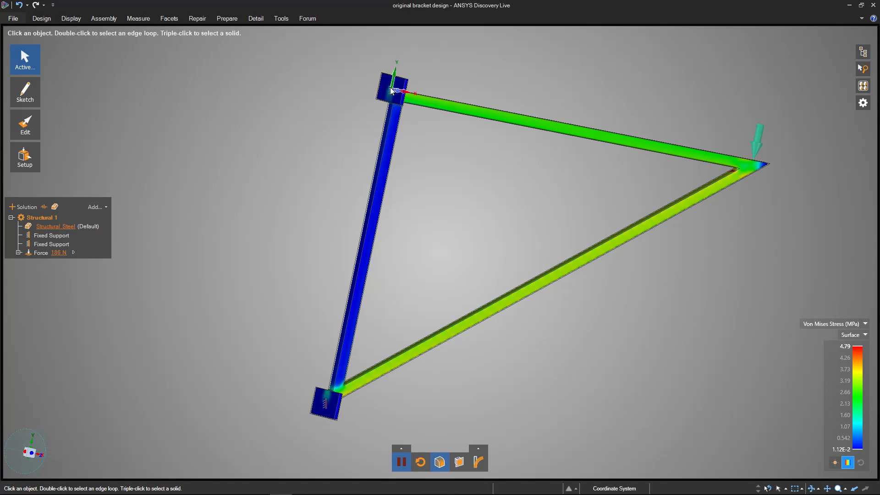
{"action": "left_click", "coordinate": [400, 138]}
{"action": "left_click", "coordinate": [359, 300]}
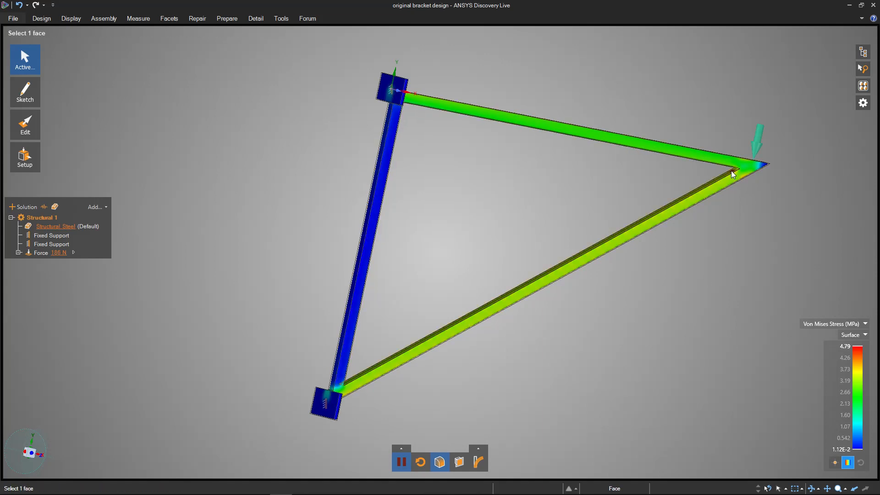
{"action": "scroll", "coordinate": [732, 174], "scroll_direction": "up", "scroll_amount": 5}
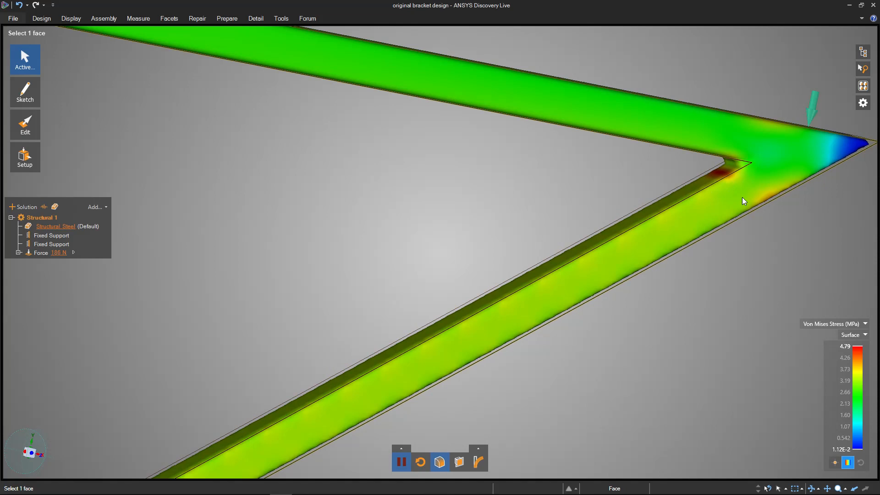
{"action": "scroll", "coordinate": [592, 456], "scroll_direction": "down", "scroll_amount": 10}
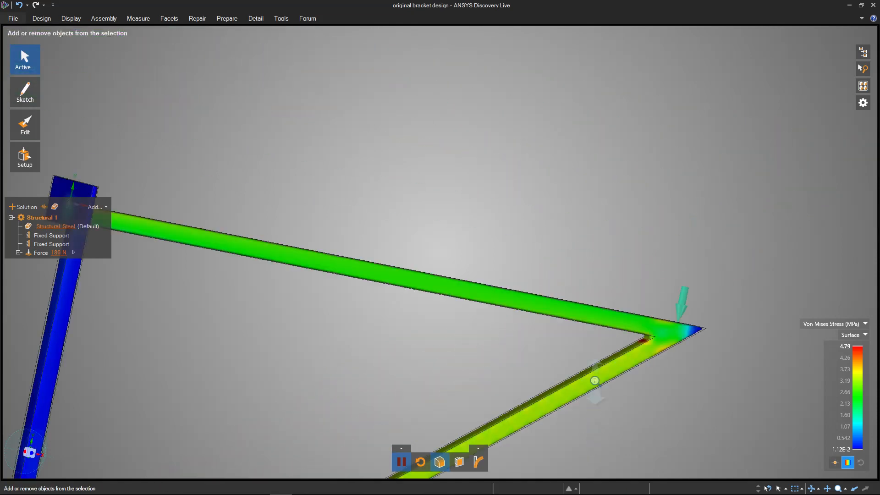
{"action": "middle_click_drag", "start_coordinate": [503, 397], "coordinate": [587, 236], "text": "shift"}
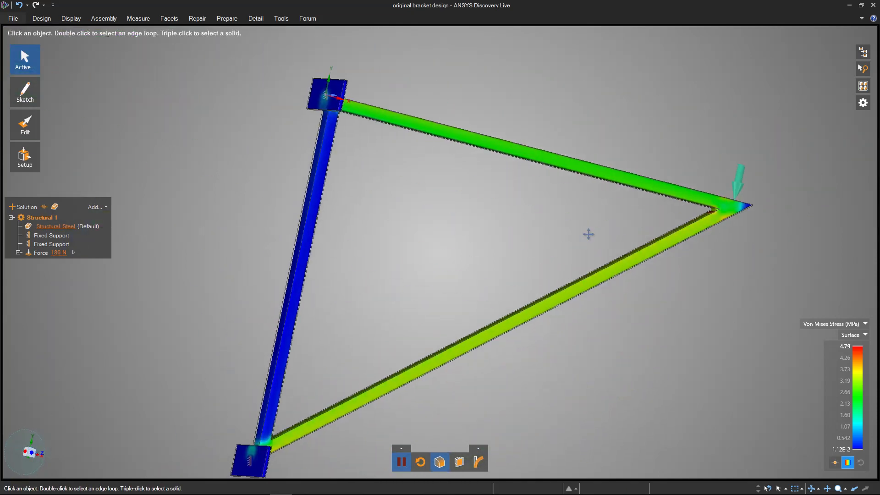
- Show the bracket's deformation result to inspect its maximum, and return to the Von Mises stress display
{"action": "left_click", "coordinate": [478, 463]}
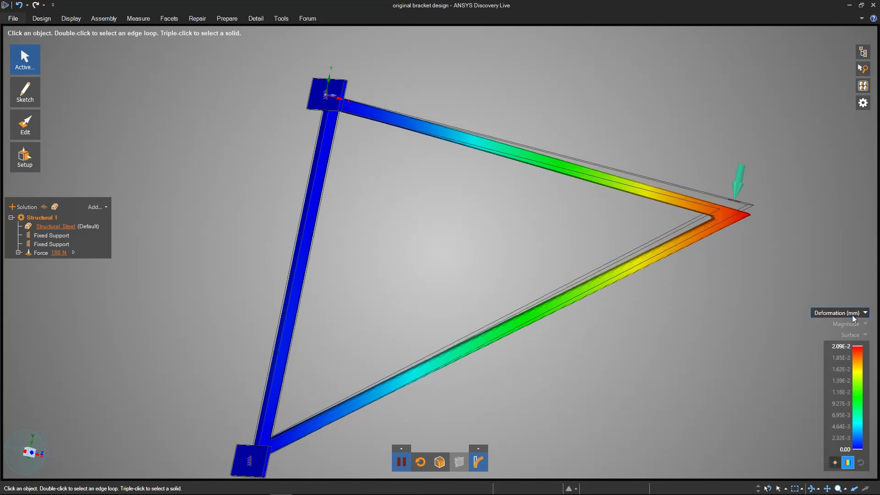
{"action": "left_click", "coordinate": [849, 347]}
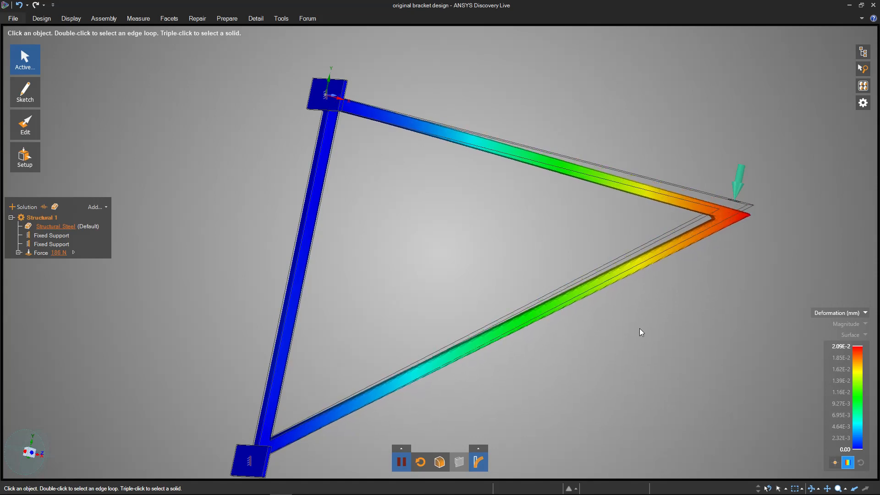
{"action": "left_click", "coordinate": [479, 462]}
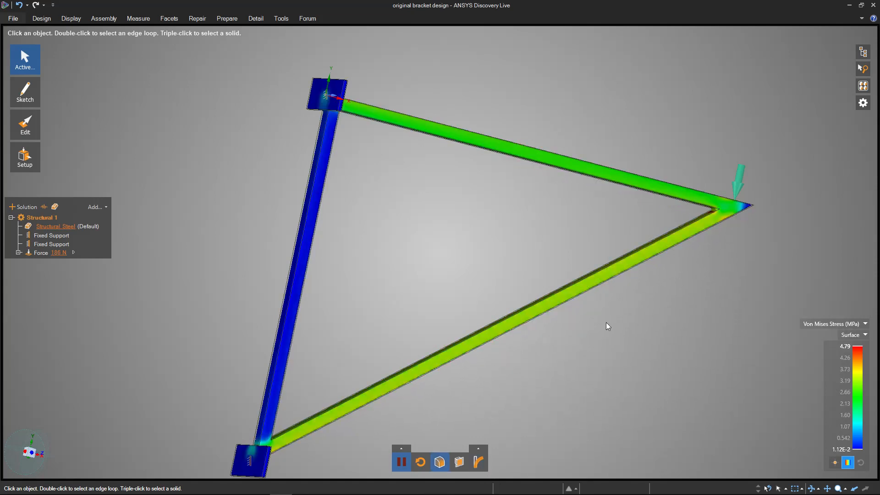
{"action": "middle_click_drag", "start_coordinate": [699, 275], "coordinate": [681, 285], "text": "shift"}
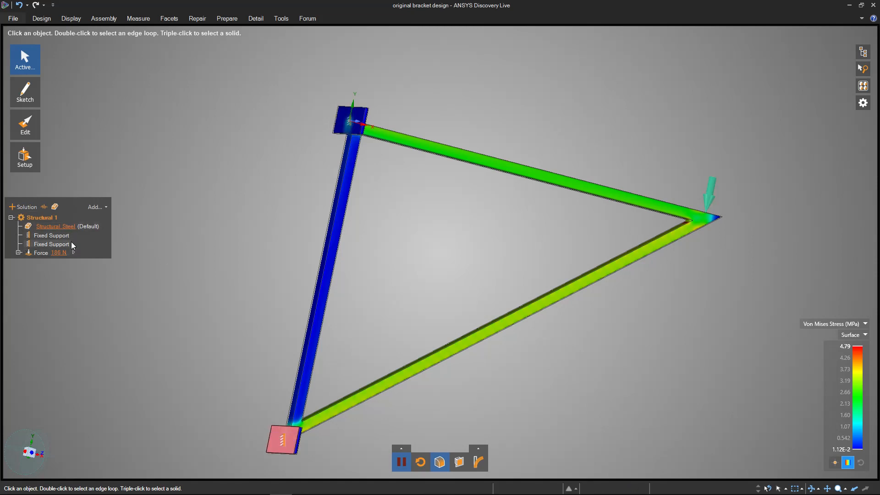
- Set the force on the upper bar's tip to 200 N
{"action": "left_click", "coordinate": [59, 253]}
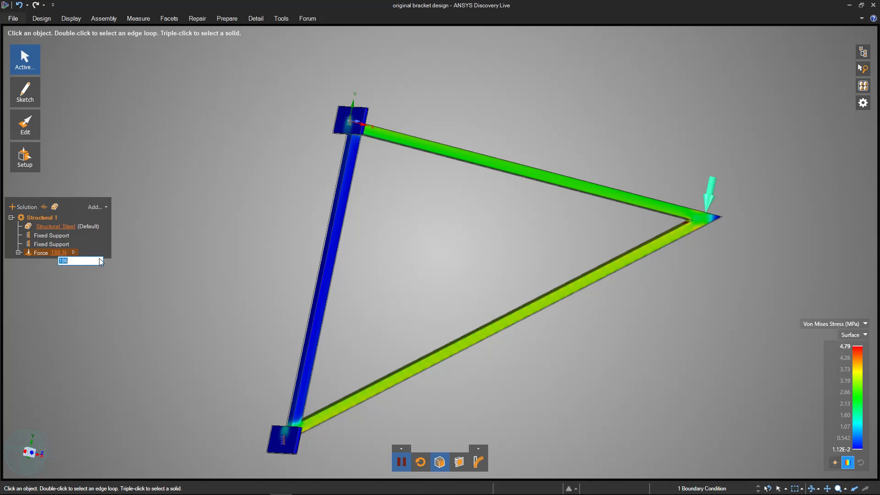
{"action": "type", "text": "200"}
{"action": "key", "text": "Return"}
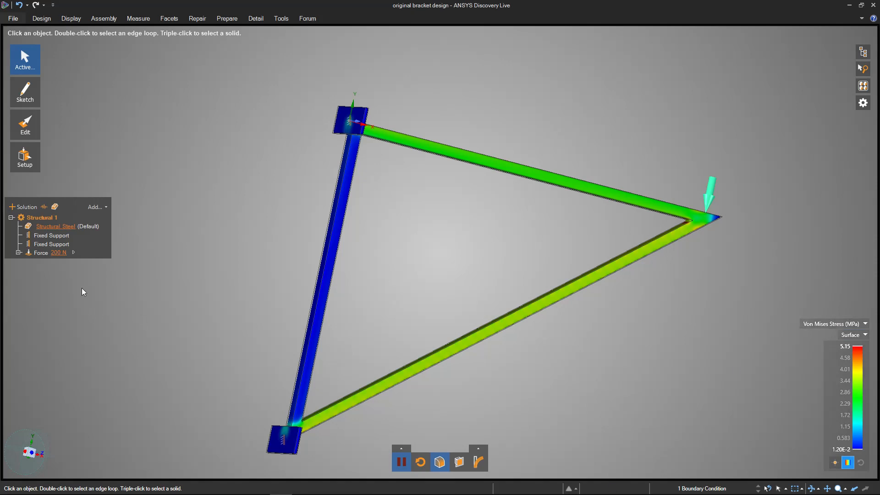
- Restore the tip force to 186 N and check the upper limit of the stress legend
{"action": "left_click", "coordinate": [56, 253]}
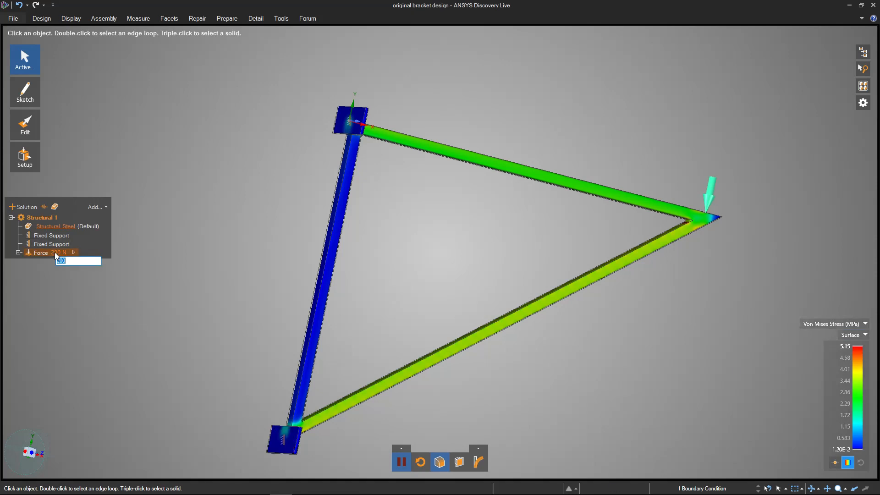
{"action": "type", "text": "186"}
{"action": "key", "text": "Return"}
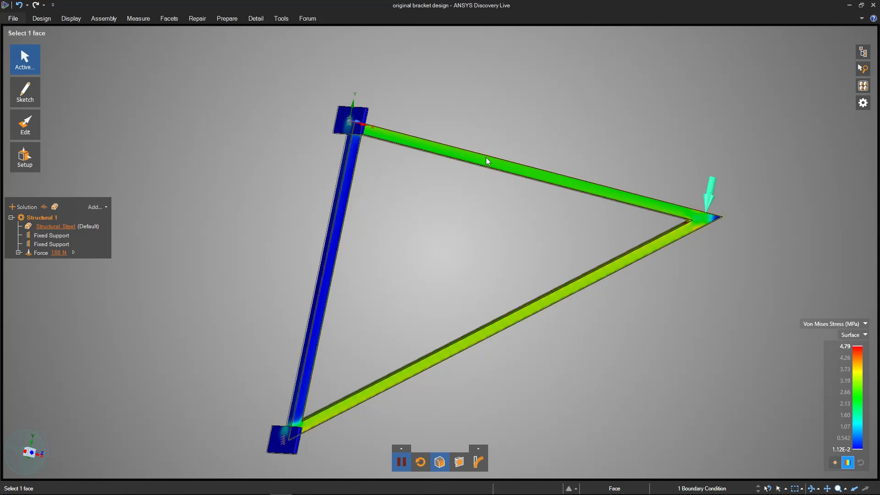
{"action": "left_click", "coordinate": [846, 347]}
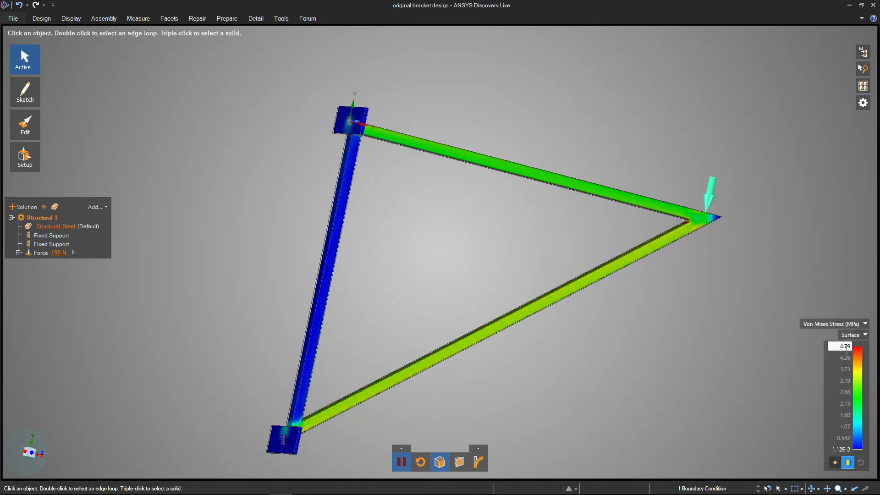
{"action": "left_click", "coordinate": [750, 353]}
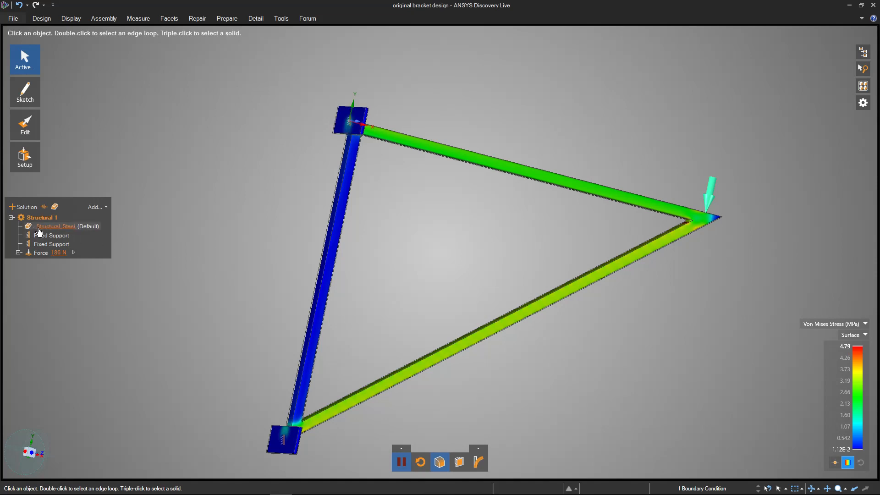
- Open the material library and examine the density and Young's modulus of the solution's Structural Steel
{"action": "right_click", "coordinate": [54, 230]}
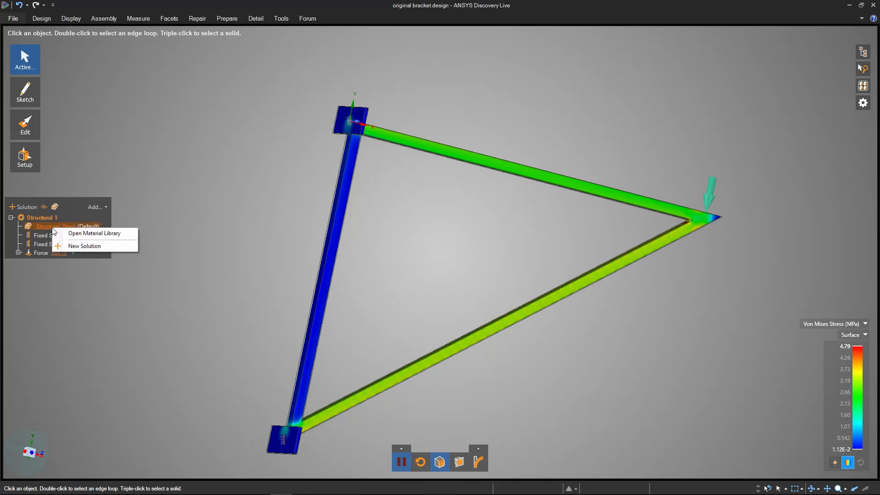
{"action": "left_click", "coordinate": [90, 235]}
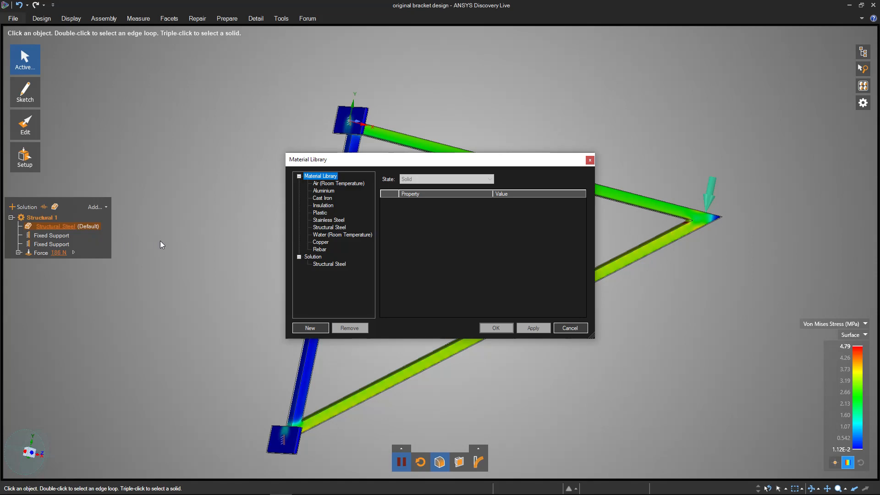
{"action": "left_click", "coordinate": [316, 264]}
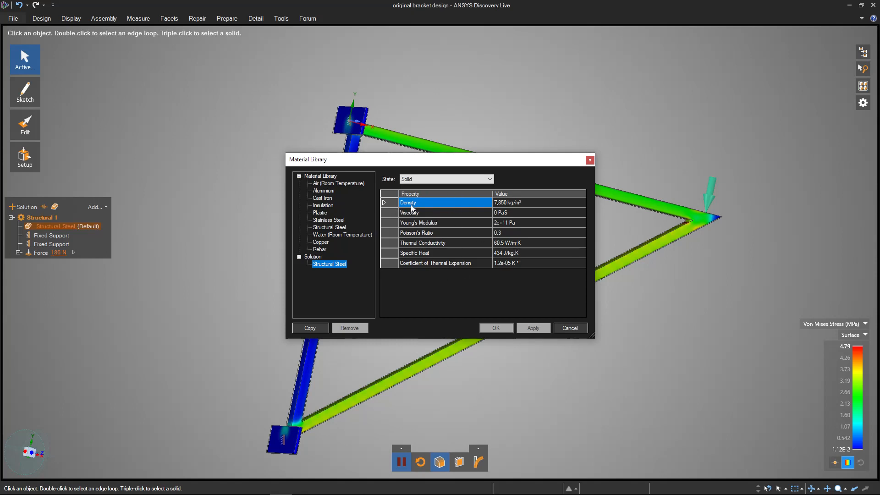
{"action": "left_click", "coordinate": [418, 224]}
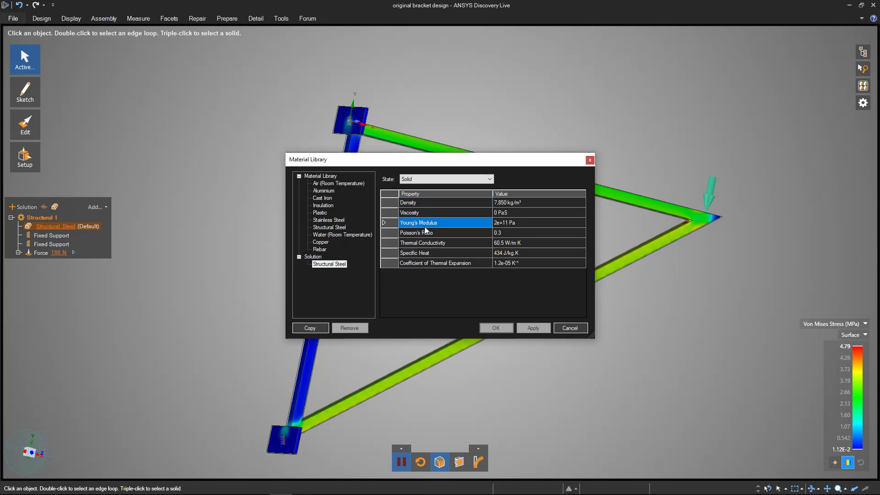
{"action": "left_click", "coordinate": [419, 204]}
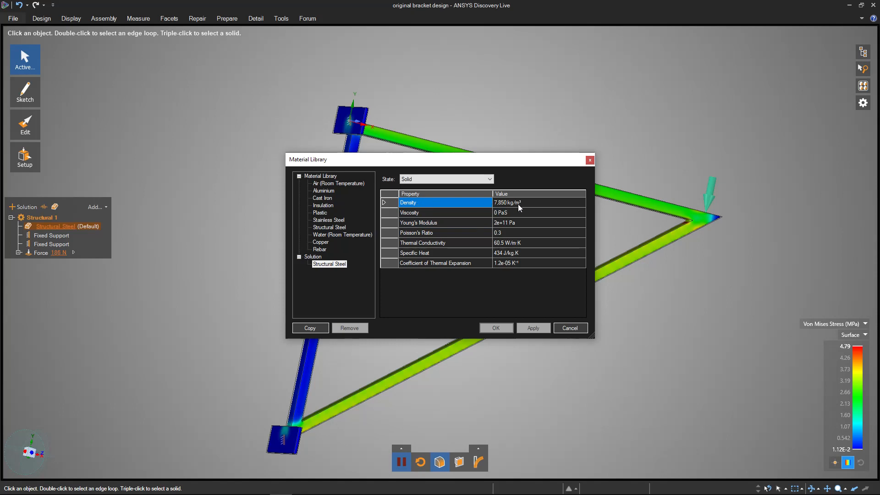
{"action": "left_click", "coordinate": [437, 225]}
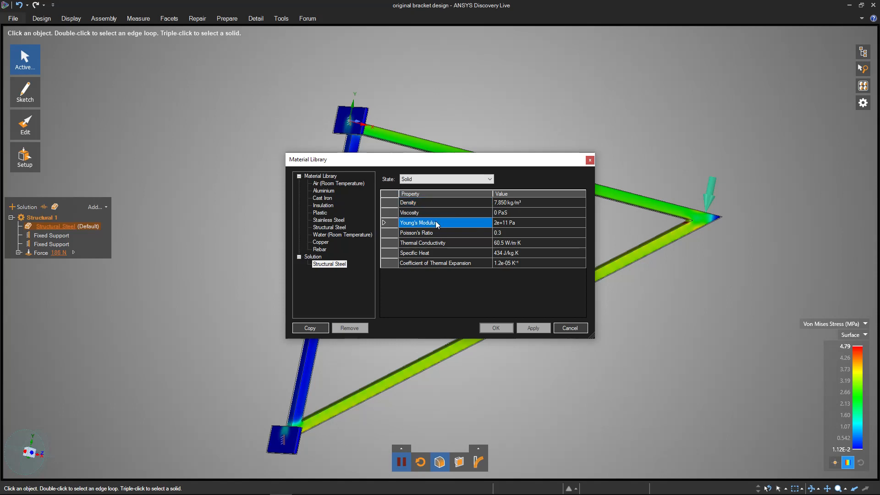
{"action": "left_click", "coordinate": [433, 204]}
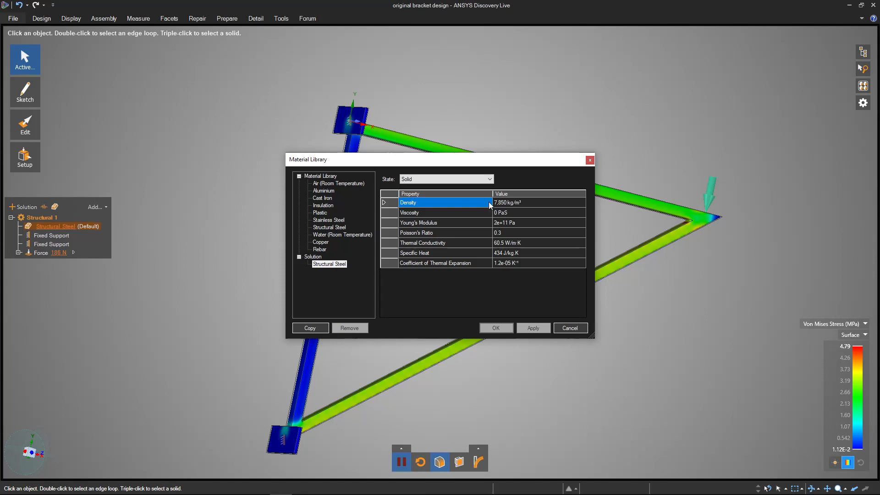
{"action": "left_click", "coordinate": [413, 223]}
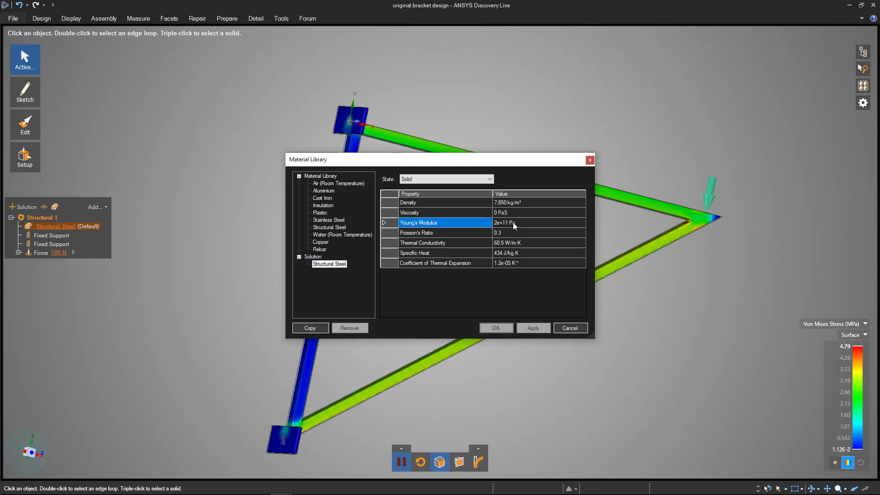
- Inspect the Young's modulus value of Structural Steel in detail and close the material library without changes
{"action": "left_click", "coordinate": [499, 226]}
{"action": "left_click", "coordinate": [500, 226]}
{"action": "left_click_drag", "start_coordinate": [498, 224], "coordinate": [505, 224]}
{"action": "left_click", "coordinate": [498, 223]}
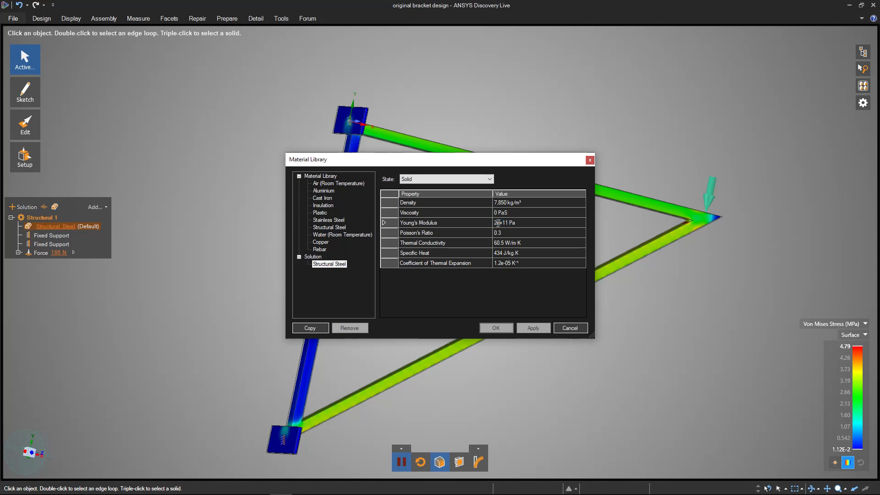
{"action": "left_click", "coordinate": [501, 224]}
{"action": "left_click_drag", "start_coordinate": [501, 223], "coordinate": [508, 223]}
{"action": "left_click", "coordinate": [506, 223]}
{"action": "left_click", "coordinate": [495, 222]}
{"action": "left_click", "coordinate": [573, 328]}
- Start a line sketch on the plane of the diagonal bar's side face
{"action": "middle_click_drag", "start_coordinate": [258, 239], "coordinate": [266, 216], "text": "shift"}
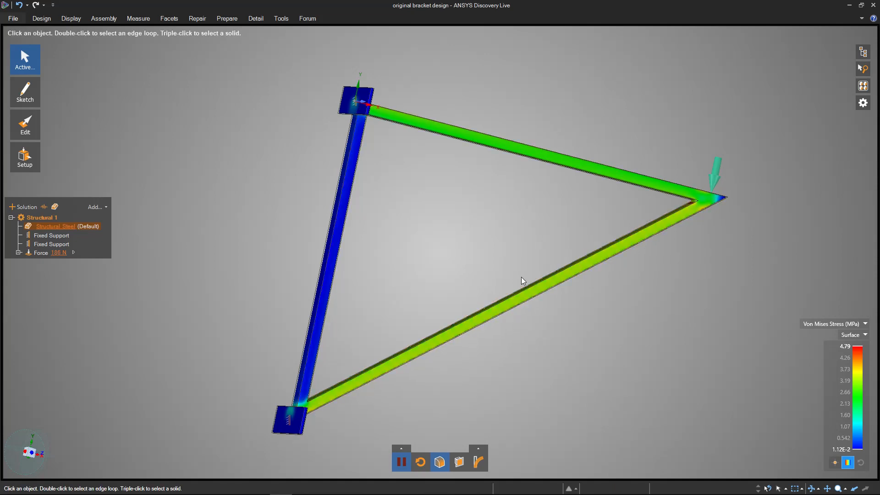
{"action": "mouse_move", "coordinate": [33, 100]}
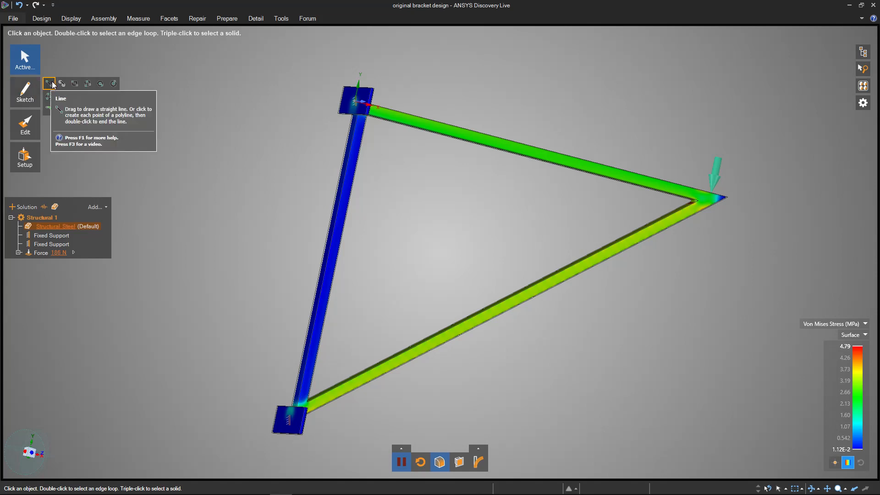
{"action": "left_click", "coordinate": [52, 85]}
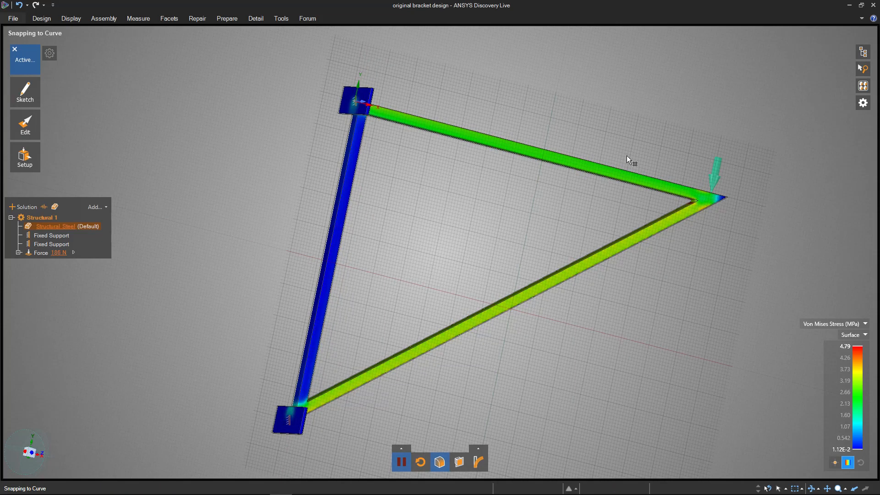
{"action": "left_click", "coordinate": [637, 240]}
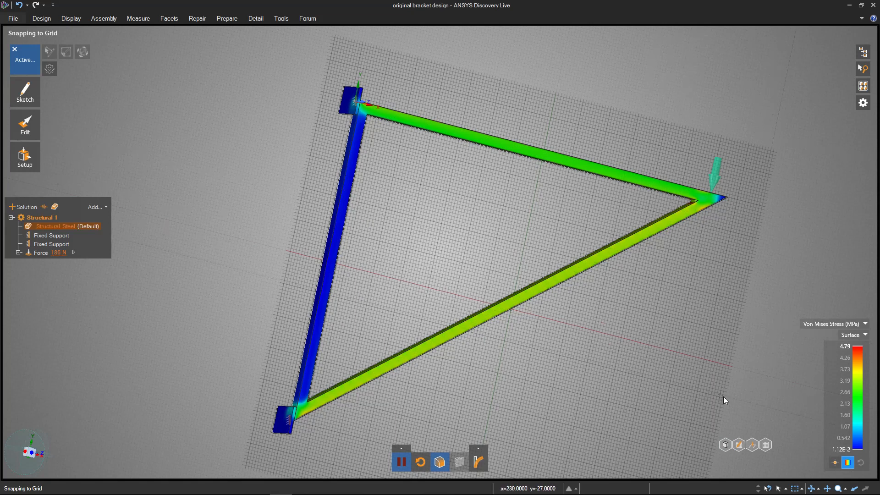
- Sketch a closed four-line outline over the diagonal bar, with a 450 mm inner edge and a 16.67 mm upper end, and finish the sketch
{"action": "left_click", "coordinate": [766, 446]}
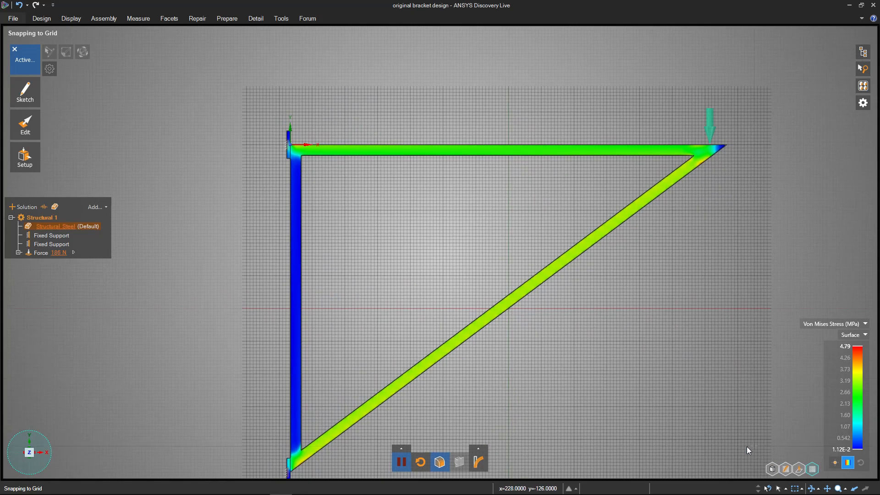
{"action": "middle_click_drag", "start_coordinate": [500, 398], "coordinate": [499, 339], "text": "shift"}
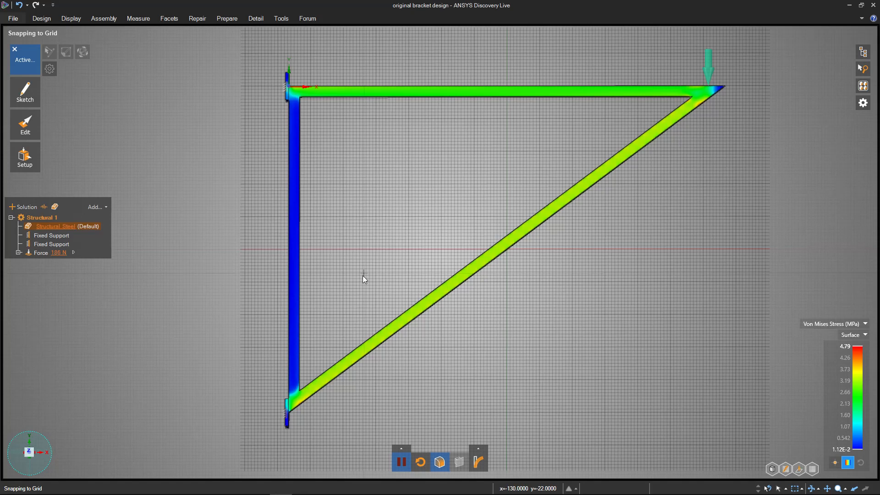
{"action": "left_click", "coordinate": [299, 393]}
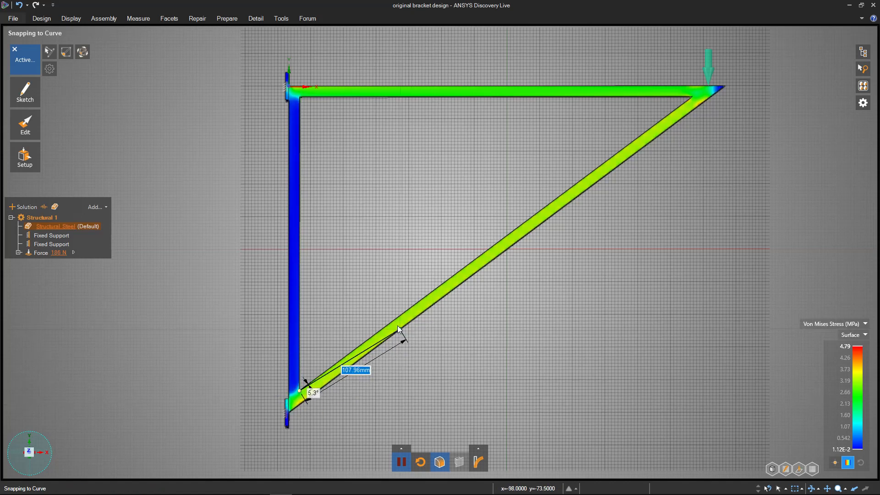
{"action": "left_click", "coordinate": [300, 406]}
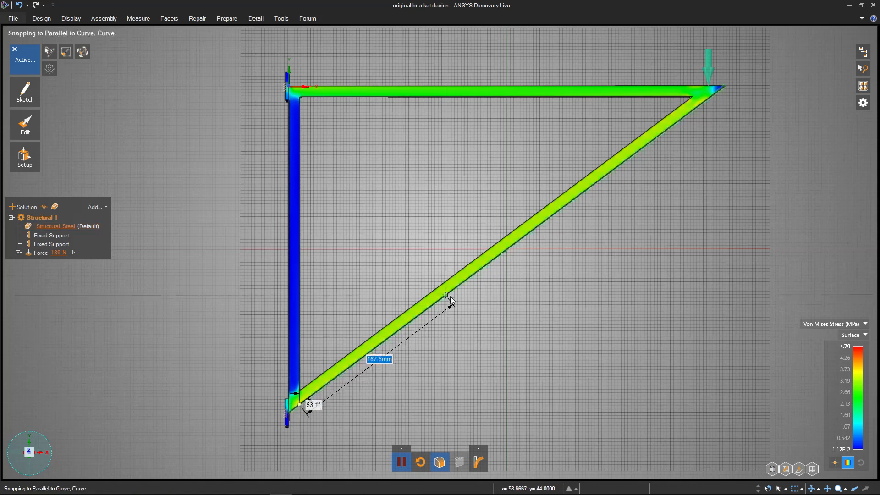
{"action": "left_click", "coordinate": [710, 97]}
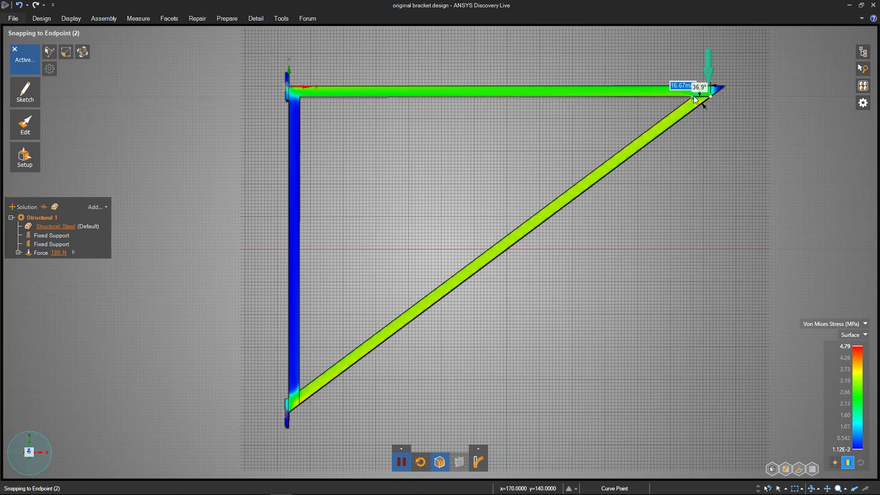
{"action": "left_click", "coordinate": [694, 98]}
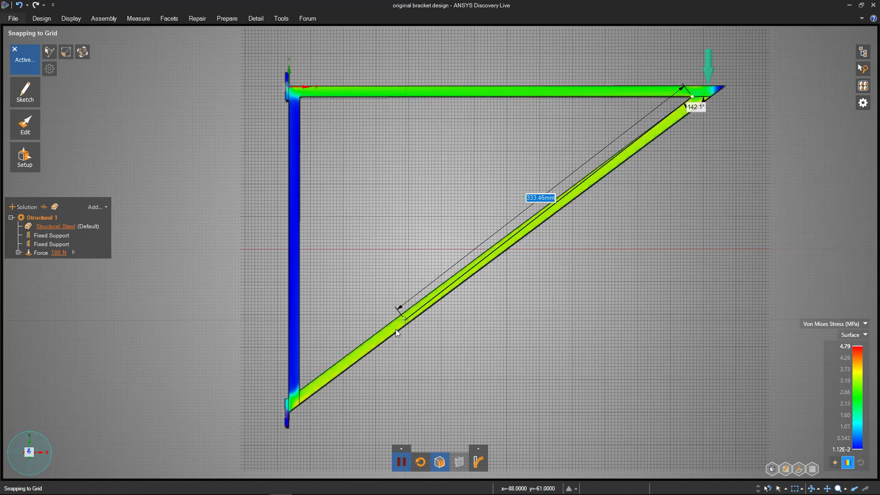
{"action": "left_click", "coordinate": [299, 392]}
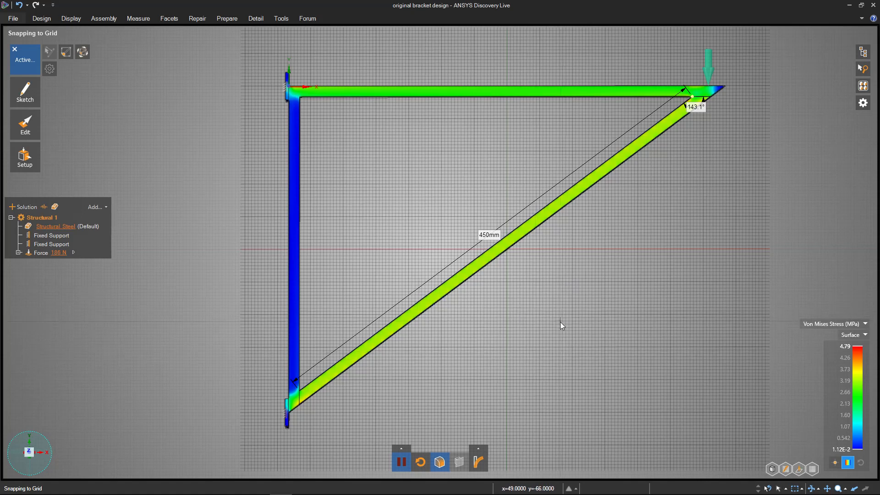
{"action": "left_click", "coordinate": [774, 469]}
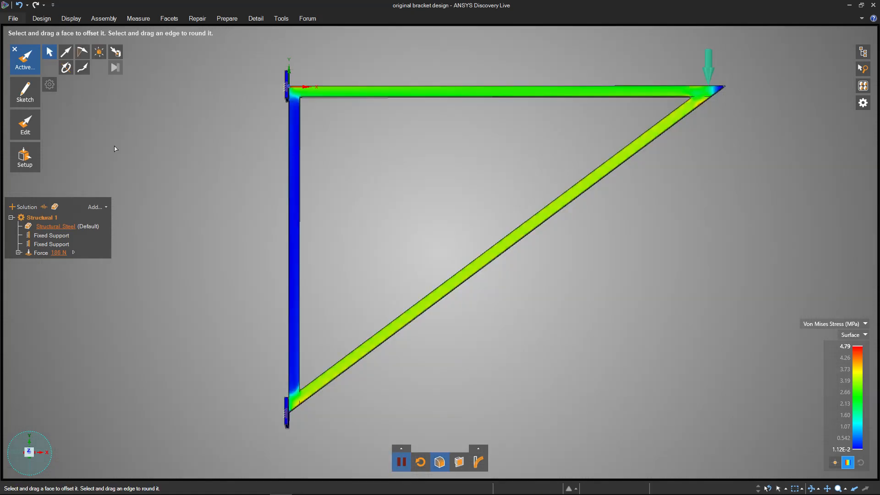
- Pull the outlined side face of the diagonal bar back through its thickness to remove the diagonal from the frame
{"action": "mouse_move", "coordinate": [22, 69]}
{"action": "left_click", "coordinate": [15, 49]}
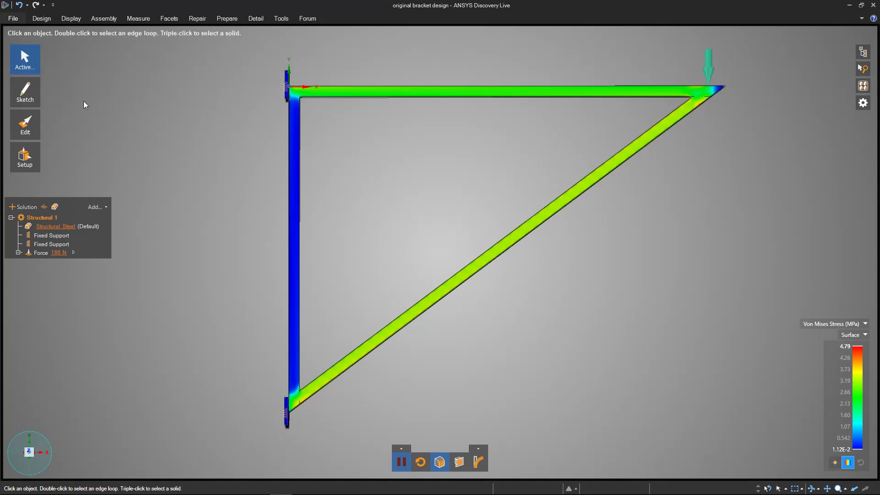
{"action": "mouse_move", "coordinate": [39, 127]}
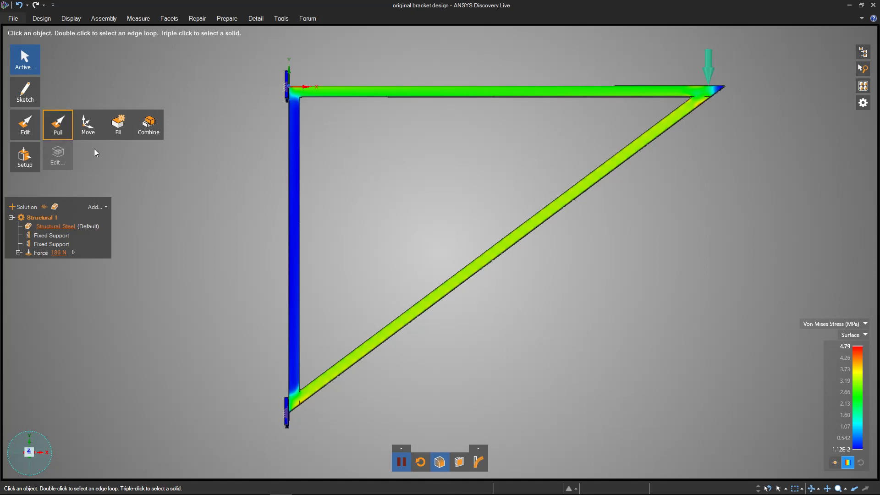
{"action": "left_click", "coordinate": [58, 124]}
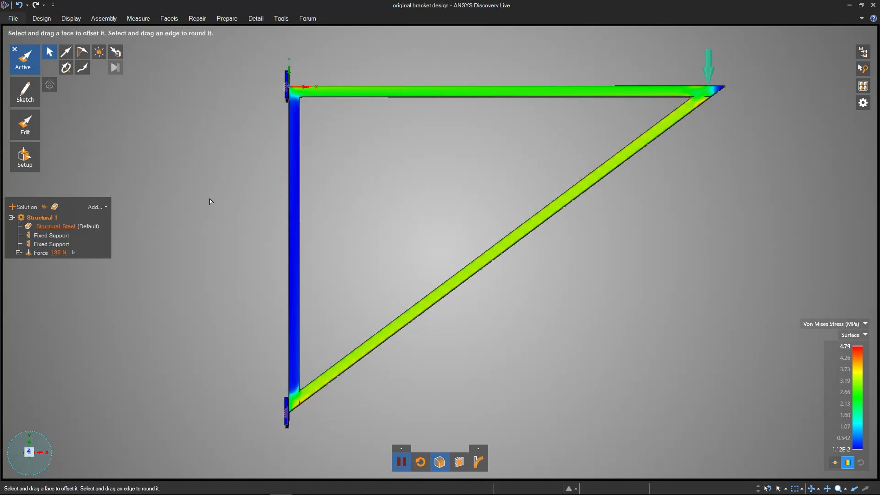
{"action": "left_click", "coordinate": [479, 262]}
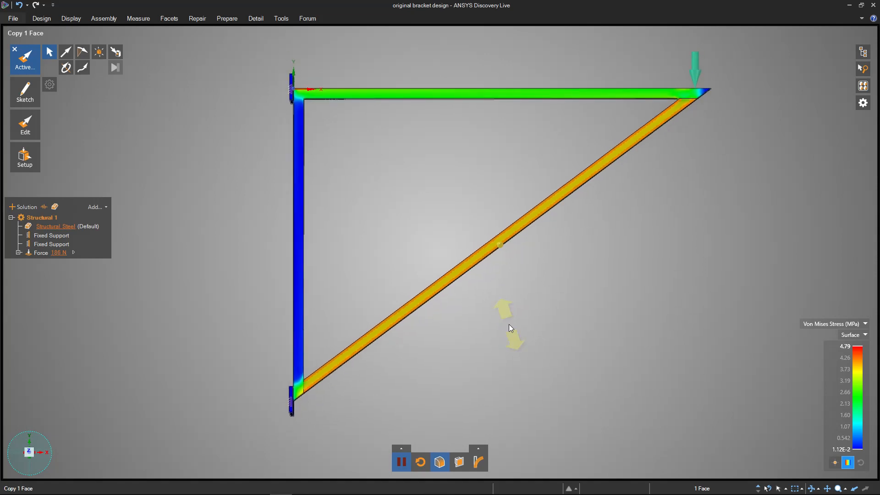
{"action": "middle_click_drag", "start_coordinate": [511, 330], "coordinate": [501, 243]}
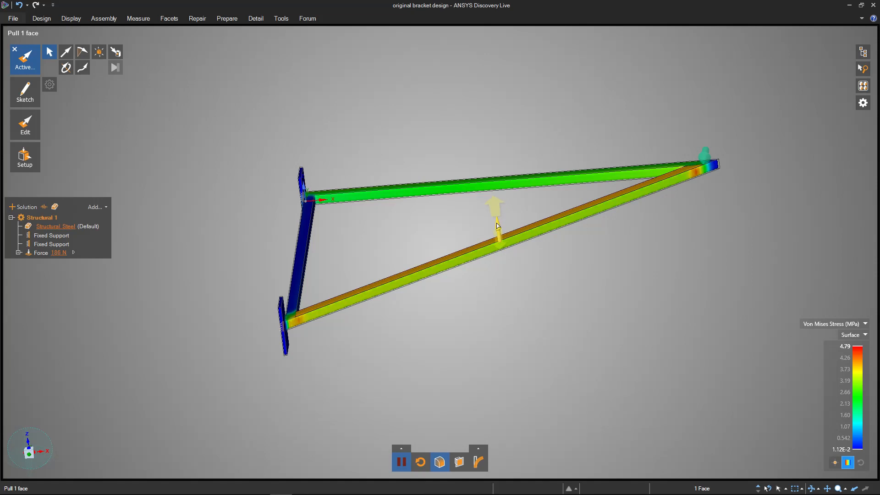
{"action": "left_click_drag", "start_coordinate": [497, 226], "coordinate": [507, 281]}
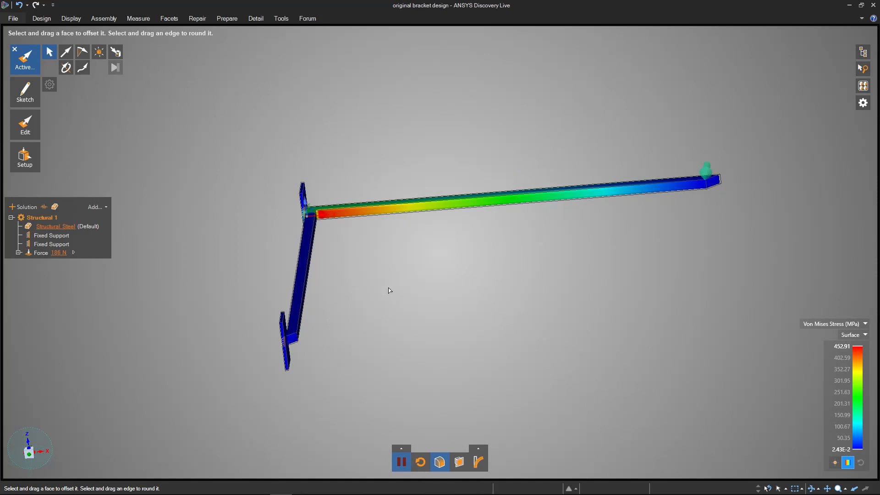
- Examine the stress distribution in the frame without its diagonal and check the upper limit of the stress legend
{"action": "scroll", "coordinate": [392, 287], "scroll_direction": "up", "scroll_amount": 2}
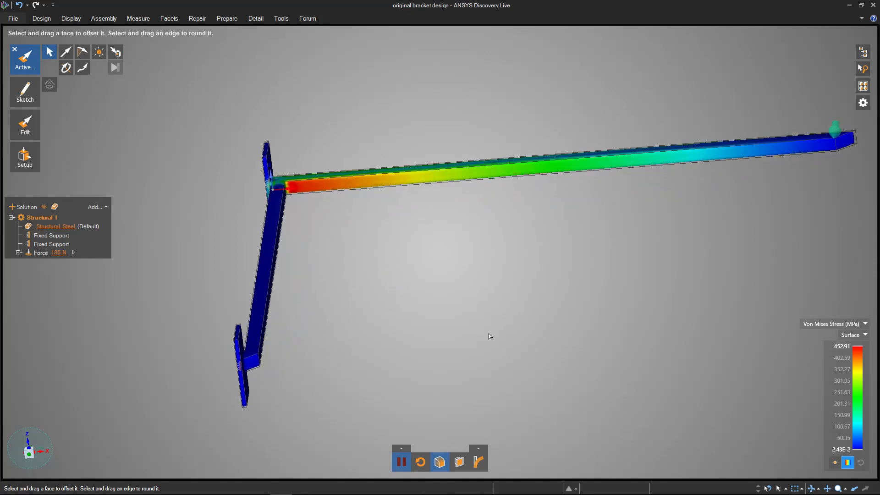
{"action": "mouse_move", "coordinate": [464, 384]}
{"action": "middle_mouse_down"}
{"action": "mouse_move", "coordinate": [460, 373]}
{"action": "mouse_move", "coordinate": [465, 384]}
{"action": "middle_mouse_up"}
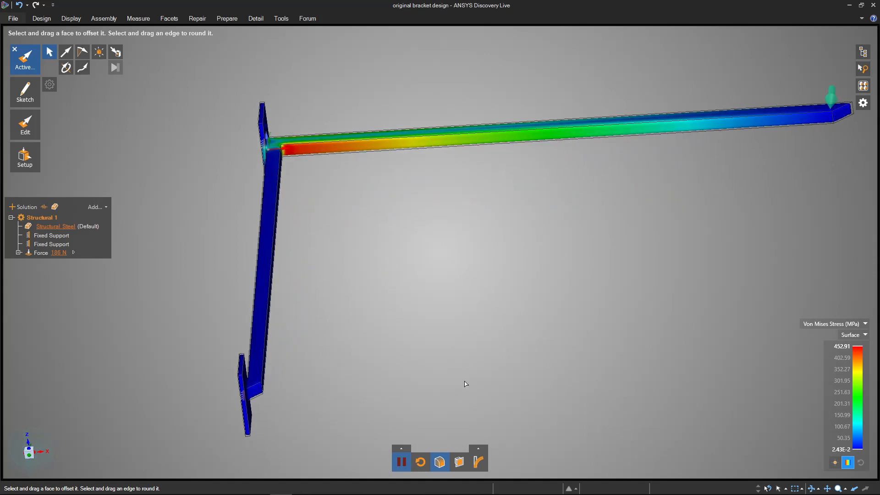
{"action": "scroll", "coordinate": [421, 270], "scroll_direction": "down", "scroll_amount": 5}
{"action": "middle_click_drag", "start_coordinate": [454, 280], "coordinate": [445, 210], "text": "shift"}
{"action": "left_click", "coordinate": [401, 463]}
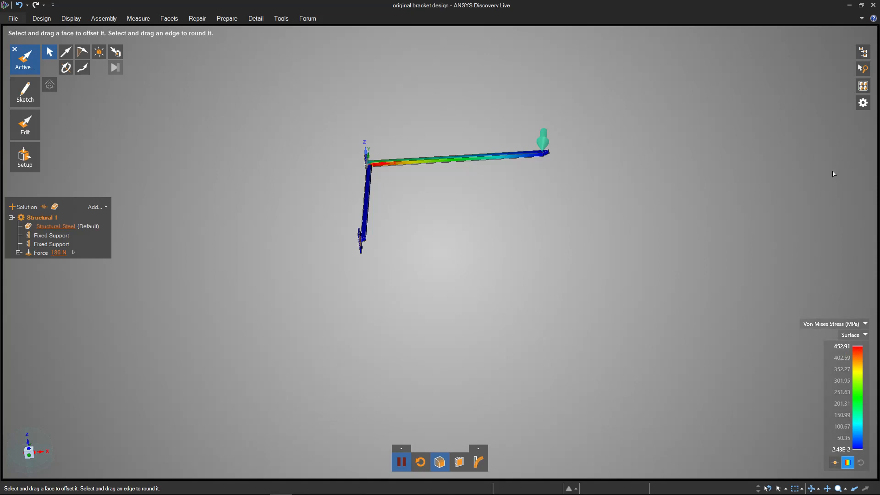
{"action": "scroll", "coordinate": [433, 230], "scroll_direction": "up", "scroll_amount": 3}
{"action": "middle_click_drag", "start_coordinate": [428, 195], "coordinate": [425, 222], "text": "shift"}
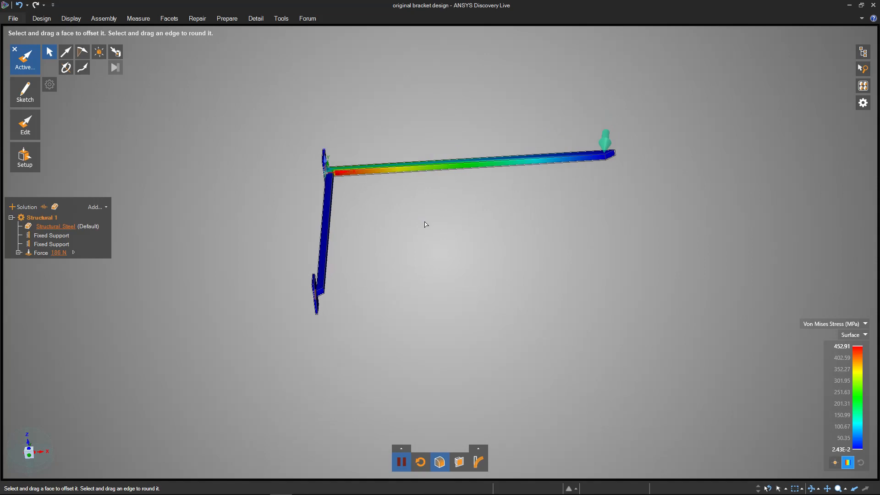
{"action": "left_click", "coordinate": [843, 346]}
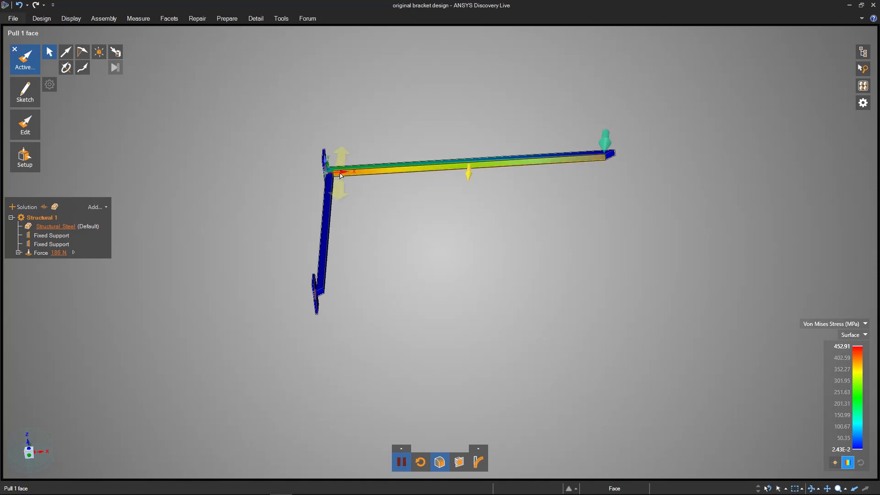
- Inspect the stress along the top beam's faces near its joint with the vertical post
{"action": "middle_click_drag", "start_coordinate": [359, 212], "coordinate": [399, 373], "text": "shift"}
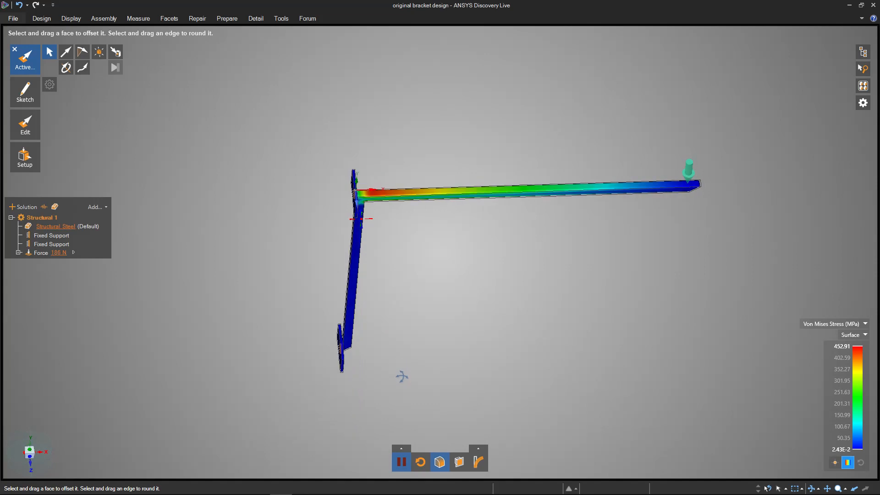
{"action": "left_click", "coordinate": [367, 199]}
{"action": "left_click", "coordinate": [378, 192]}
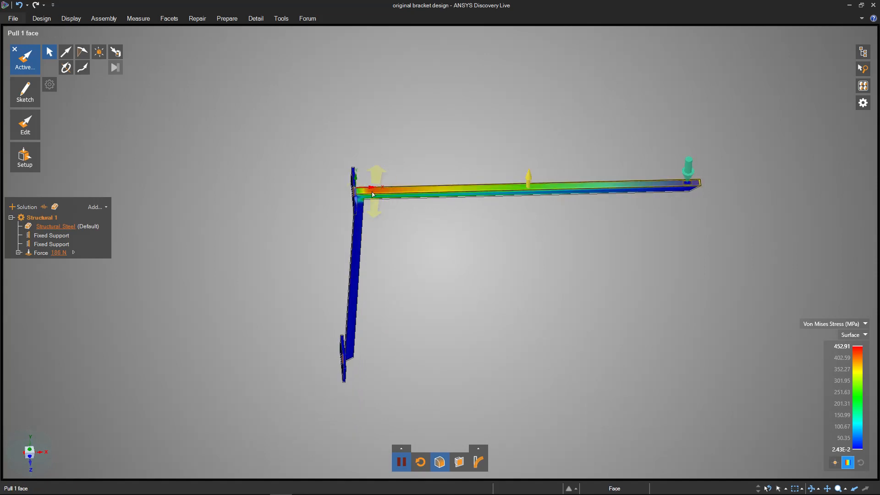
{"action": "left_click", "coordinate": [379, 197]}
{"action": "left_click", "coordinate": [380, 194]}
{"action": "left_click", "coordinate": [372, 191]}
{"action": "left_click", "coordinate": [411, 266]}
{"action": "middle_click_drag", "start_coordinate": [411, 266], "coordinate": [397, 241], "text": "shift"}
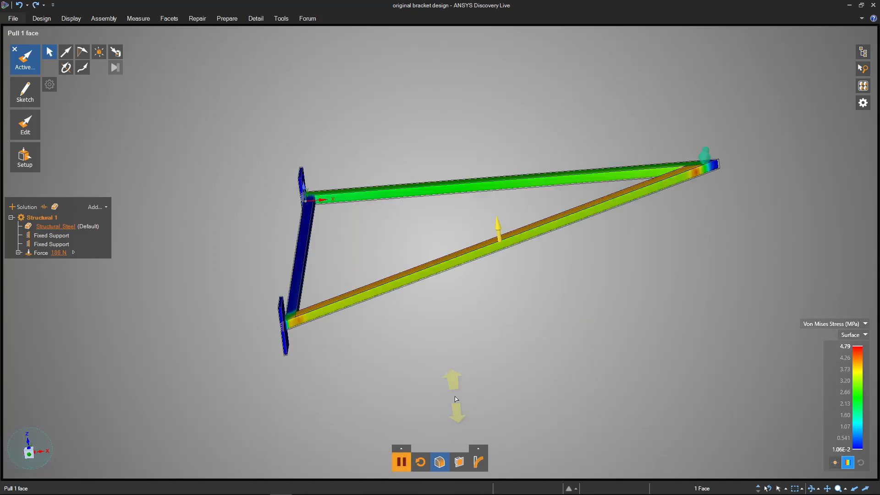
- Undo the removal of the diagonal bar and its outline sketch, and check the upper limit of the stress legend
{"action": "key", "text": "k"}
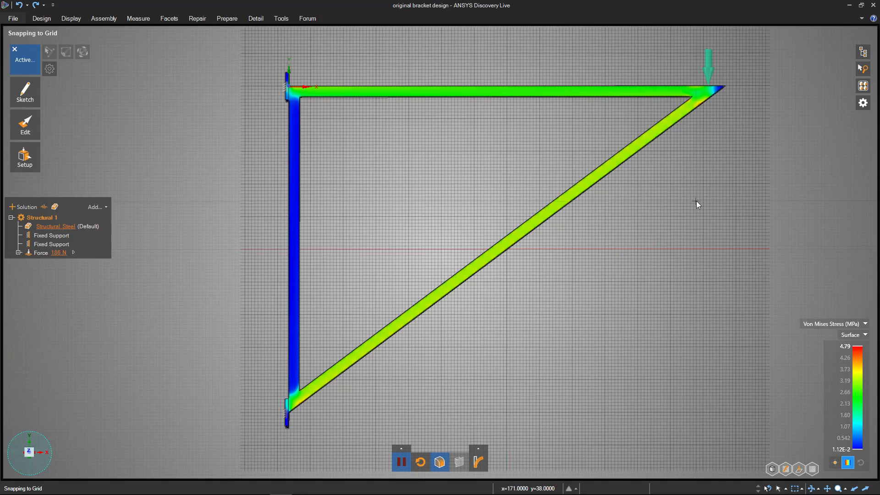
{"action": "left_click", "coordinate": [842, 346]}
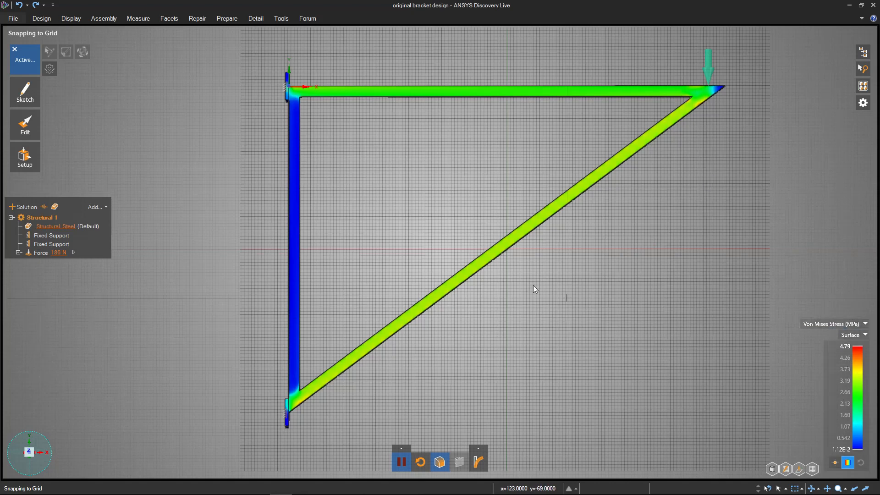